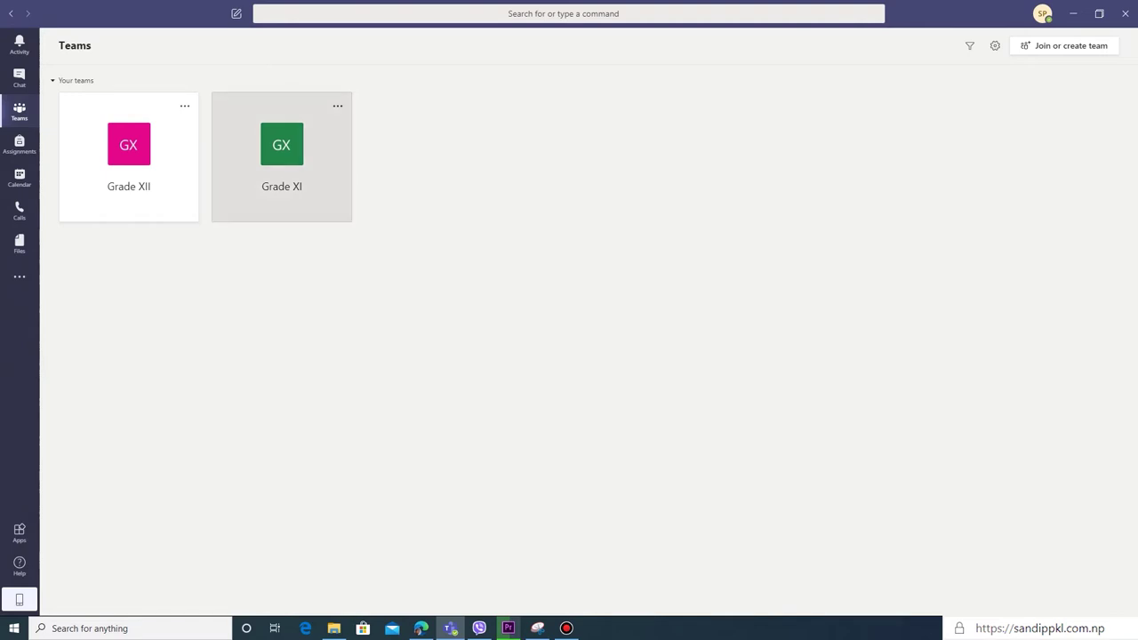
Step: Open the Grade XI team and bring up its more-options menu
{"action": "left_click", "coordinate": [282, 156]}
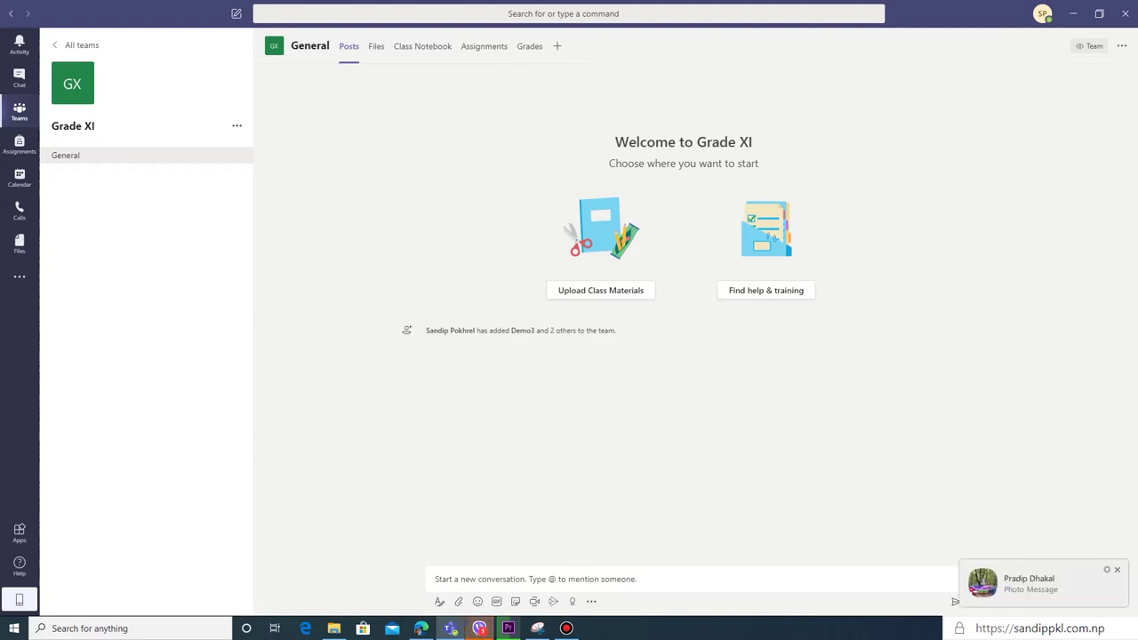
{"action": "left_click", "coordinate": [236, 125]}
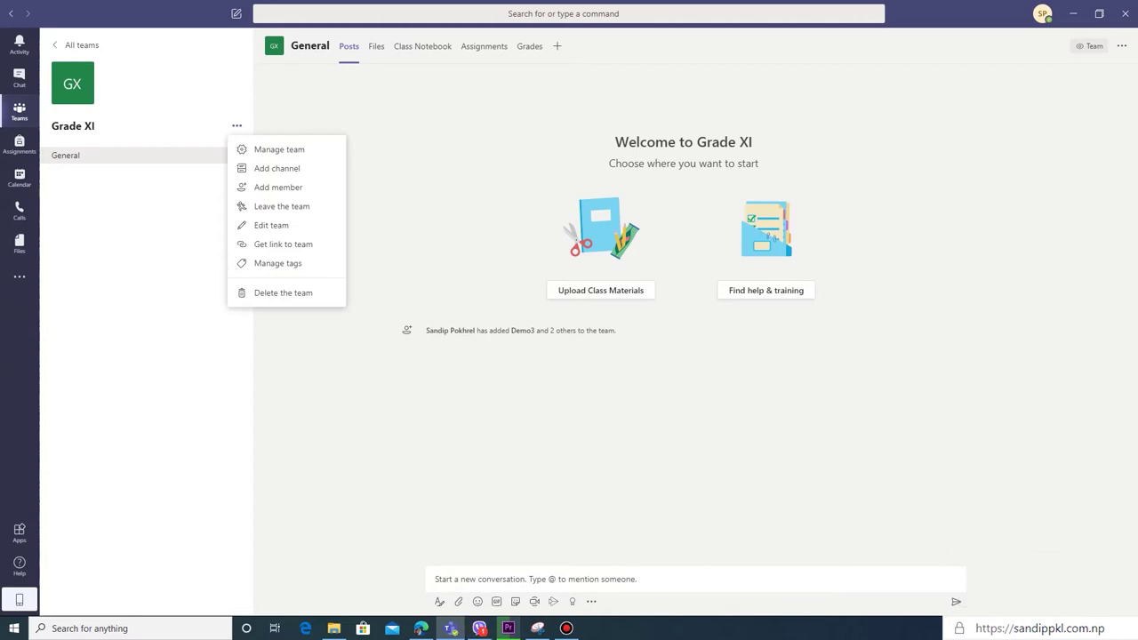
Step: Start adding members and queue Demo1 and Demo2 as students from a 'demo' search
{"action": "left_click", "coordinate": [278, 186]}
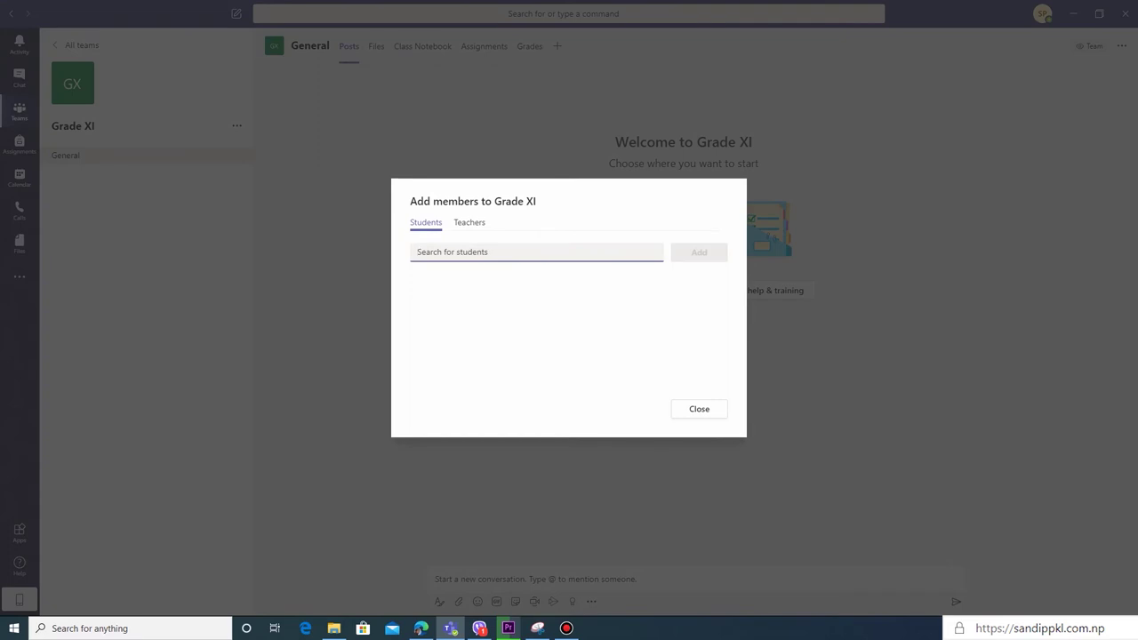
{"action": "type", "text": "demo"}
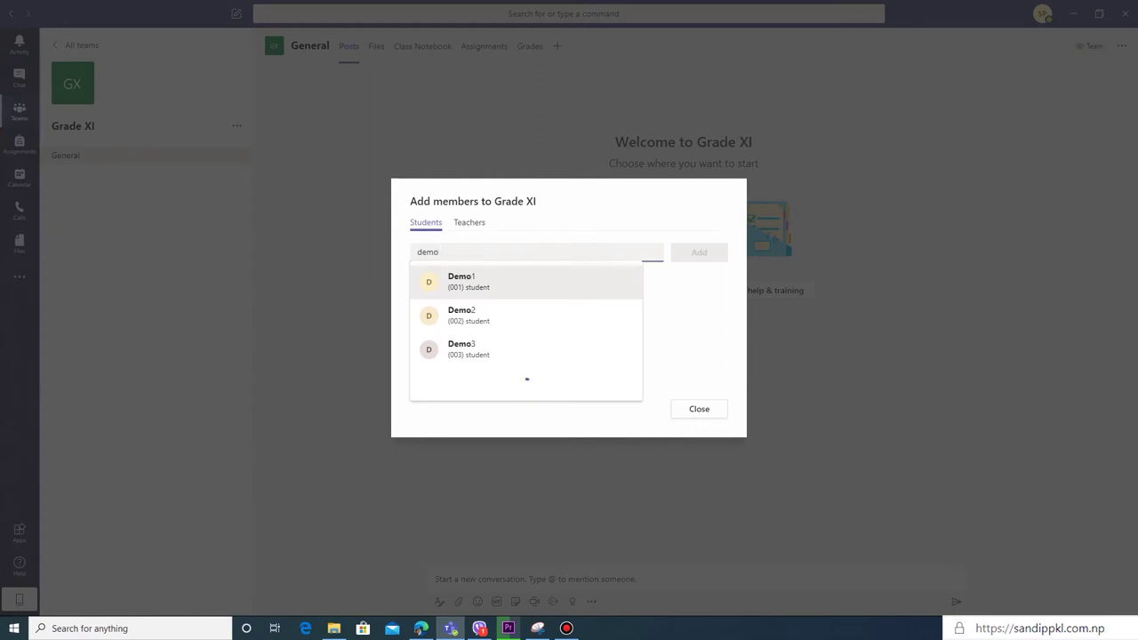
{"action": "key", "text": "Return"}
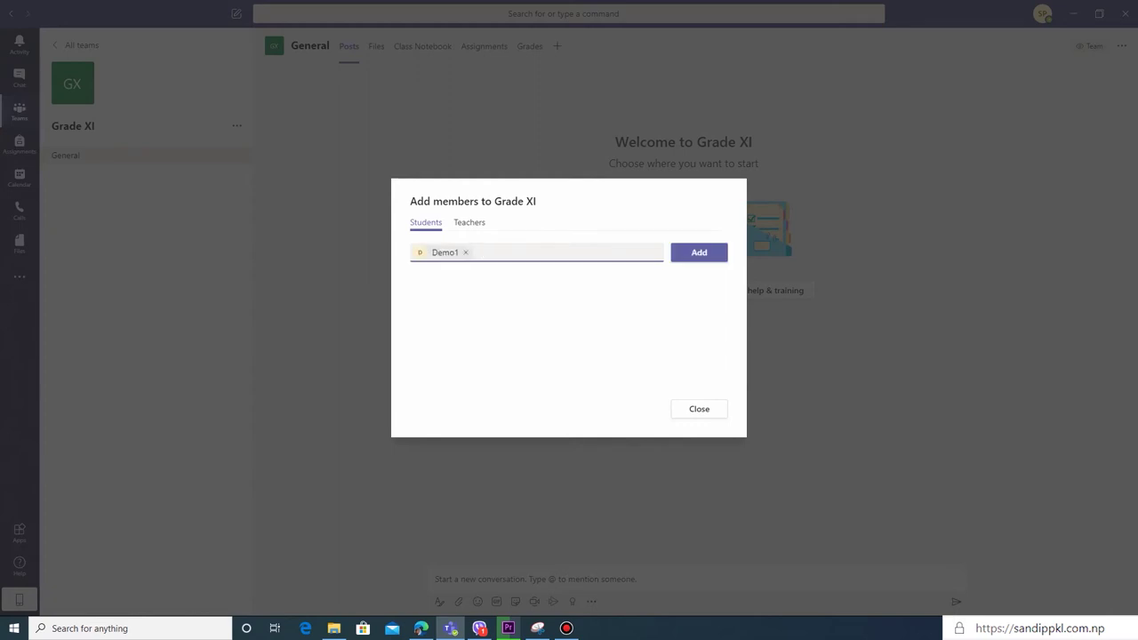
{"action": "type", "text": "demo"}
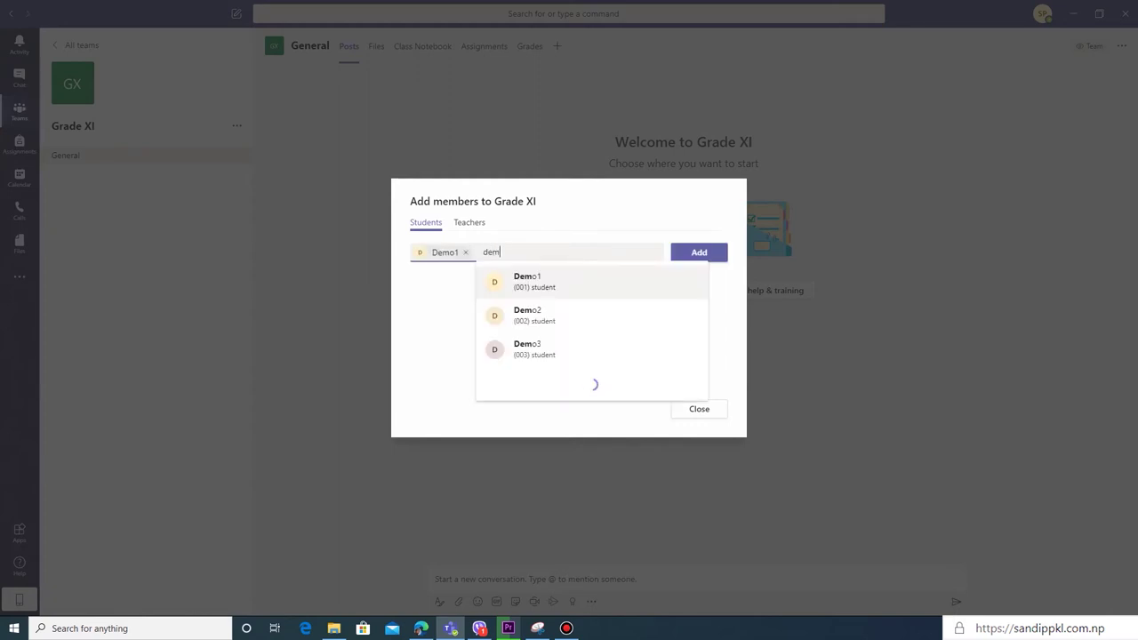
{"action": "key", "text": "Down"}
{"action": "key", "text": "Return"}
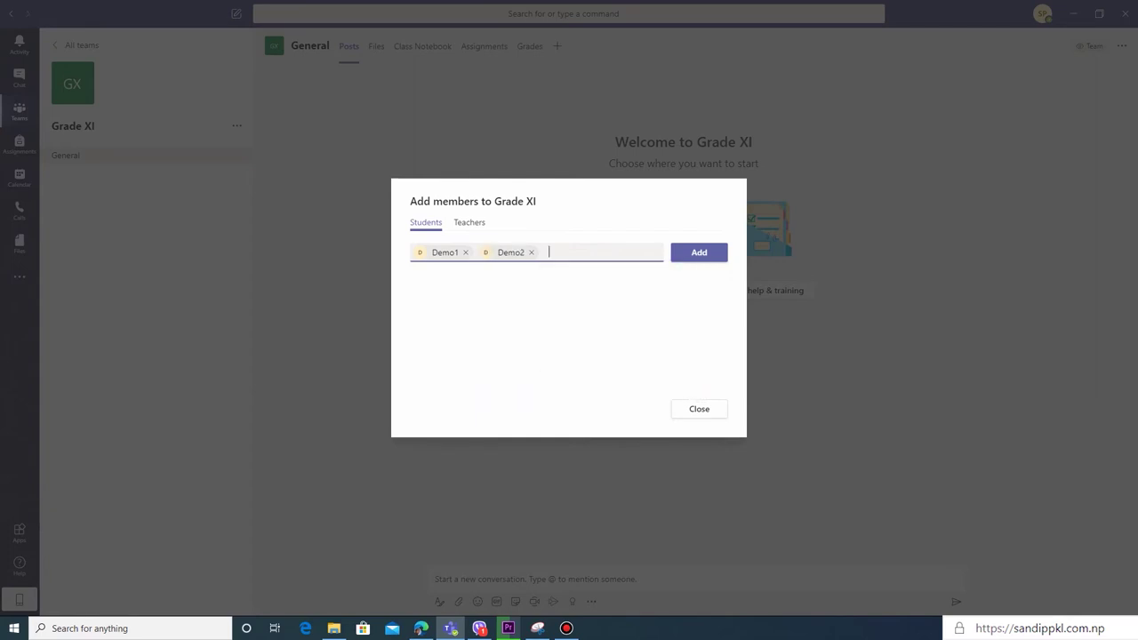
Step: Queue Demo3 as a student, then find and queue Demo4 by searching '004@'
{"action": "type", "text": "demo3"}
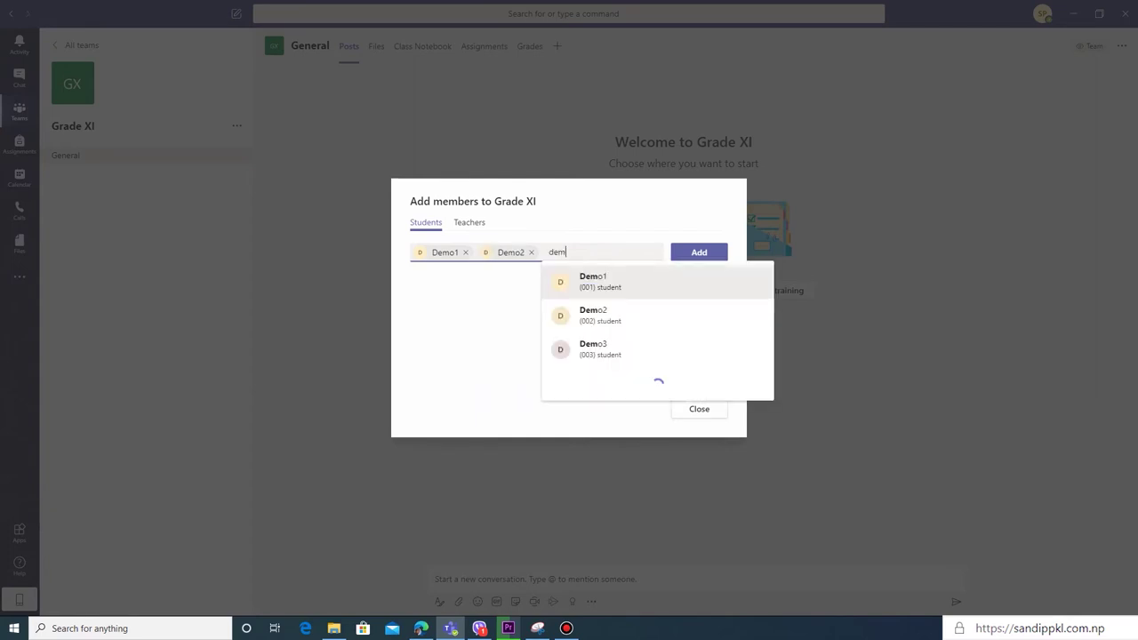
{"action": "key", "text": "Return"}
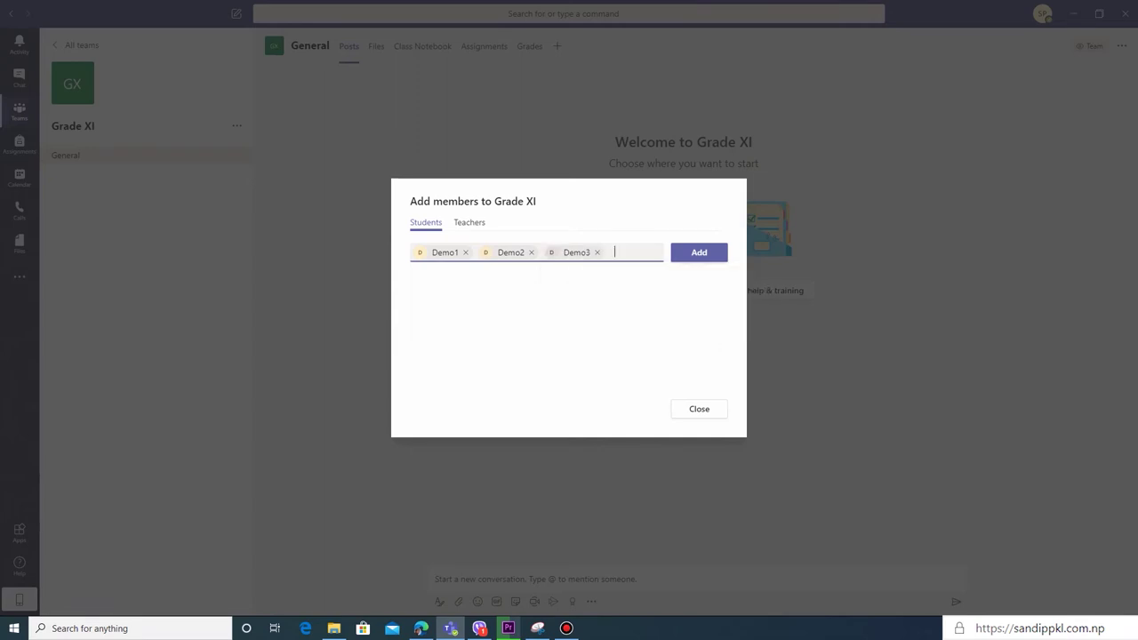
{"action": "type", "text": "demo4"}
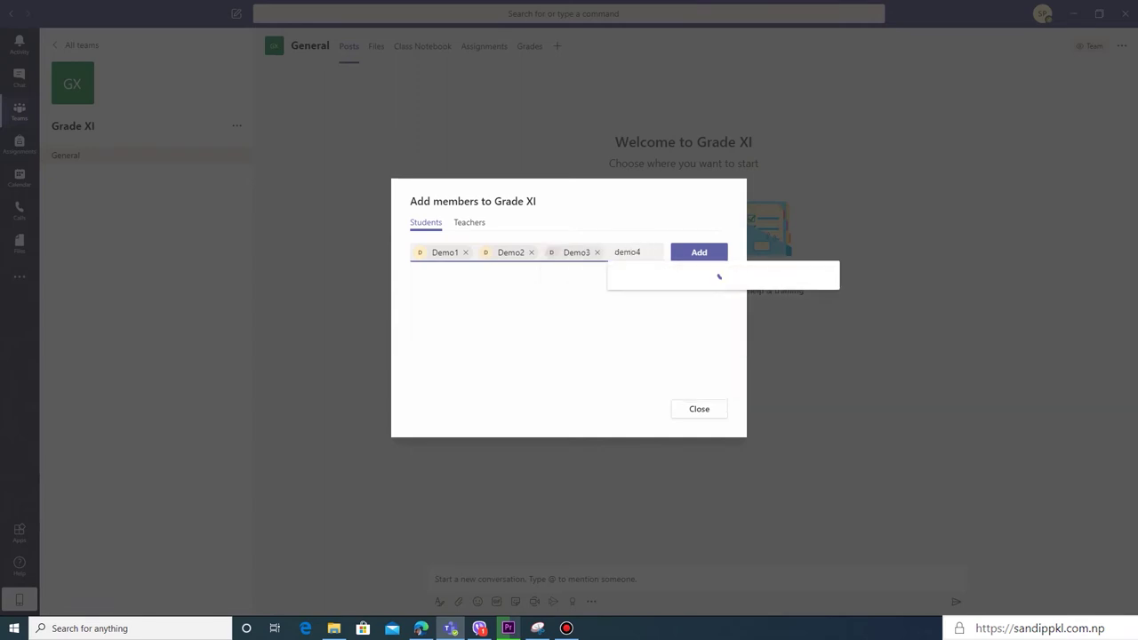
{"action": "key", "text": "BackSpace"}
{"action": "key", "text": "BackSpace"}
{"action": "key", "text": "BackSpace"}
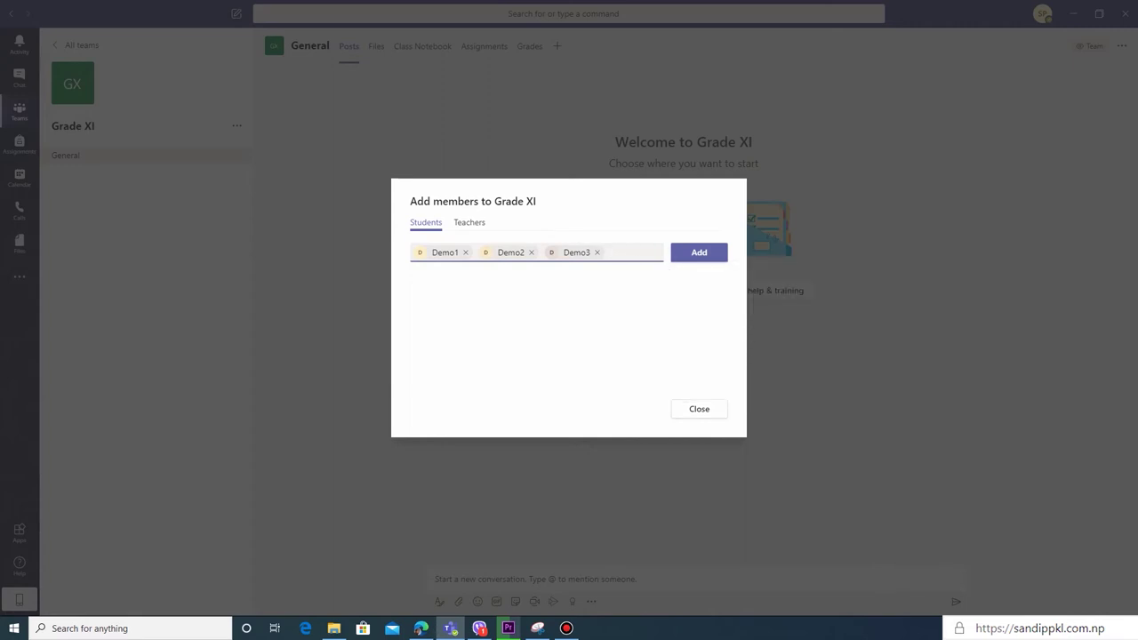
{"action": "type", "text": "00"}
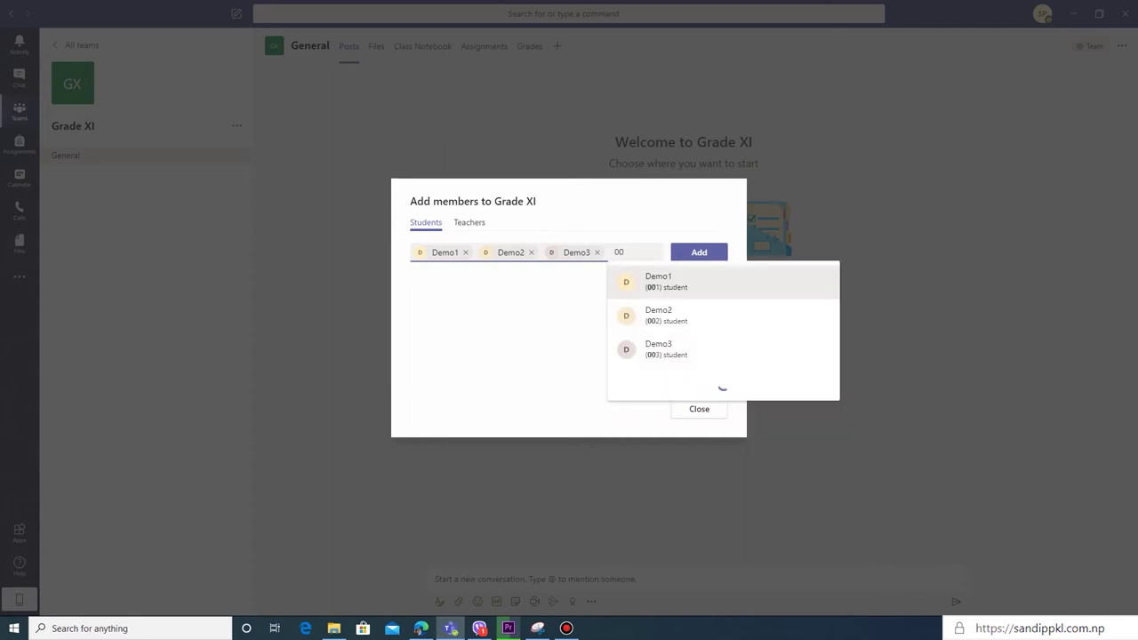
{"action": "type", "text": "4"}
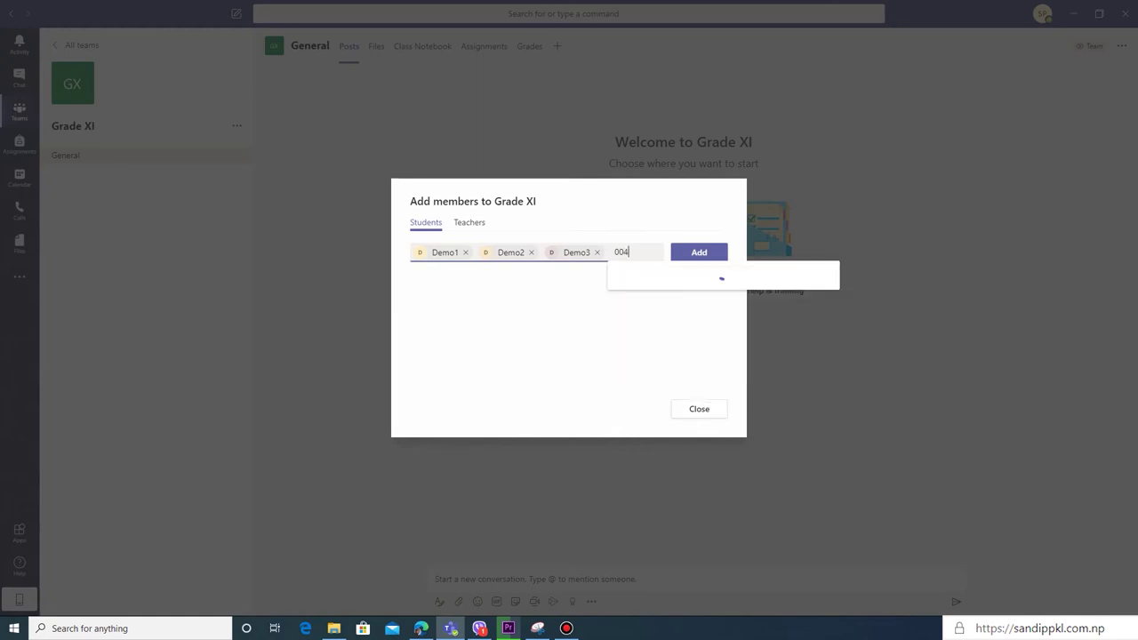
{"action": "type", "text": "@sa"}
{"action": "key", "text": "Return"}
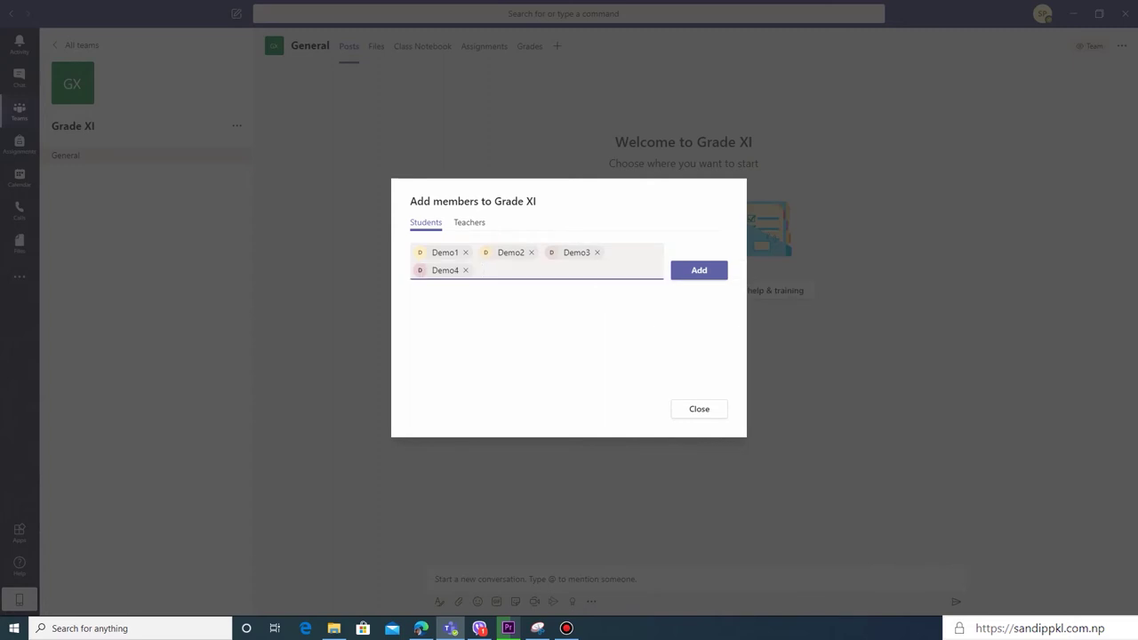
Step: Queue Demo5, Demo6 and Demo7 as students by searching 005@sa, 006@sa and 007@sa
{"action": "type", "text": "005@"}
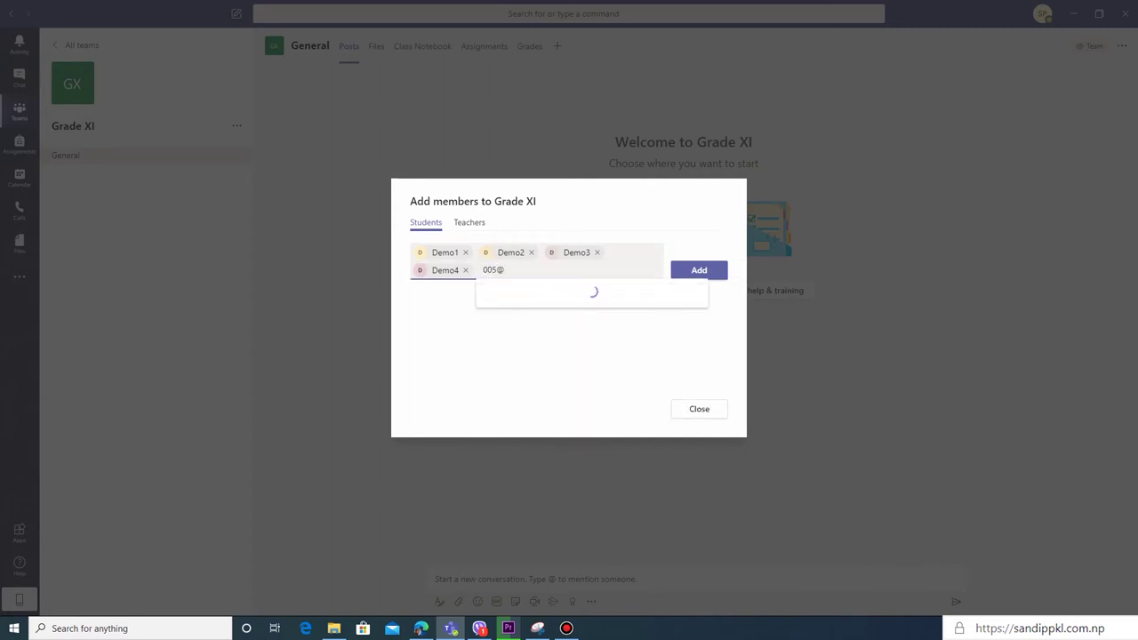
{"action": "type", "text": "sa"}
{"action": "key", "text": "Return"}
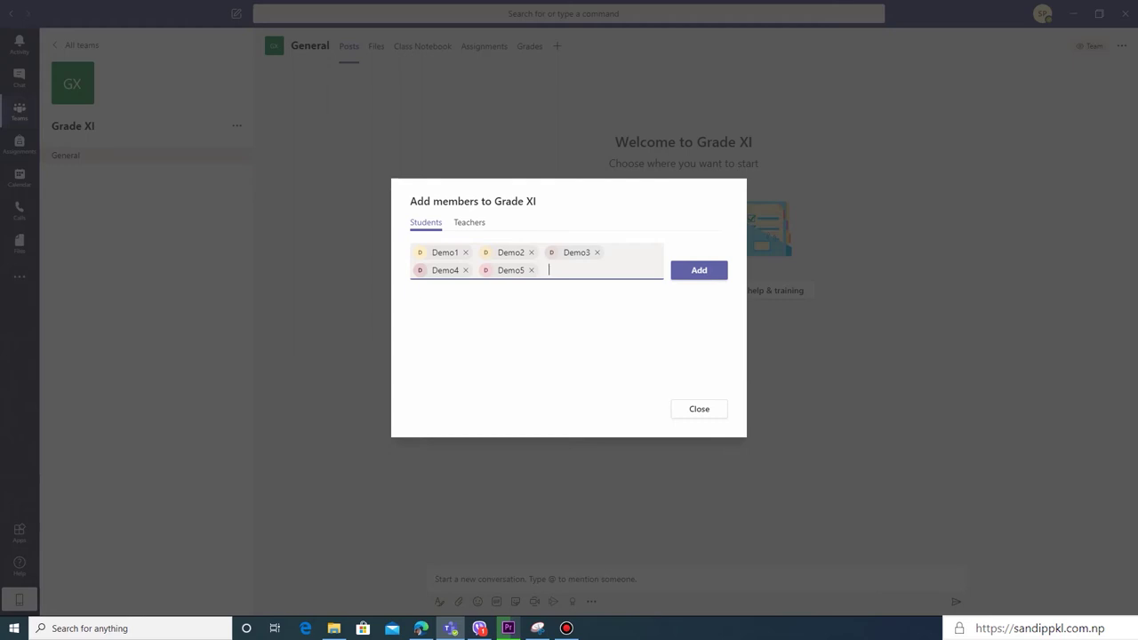
{"action": "type", "text": "006"}
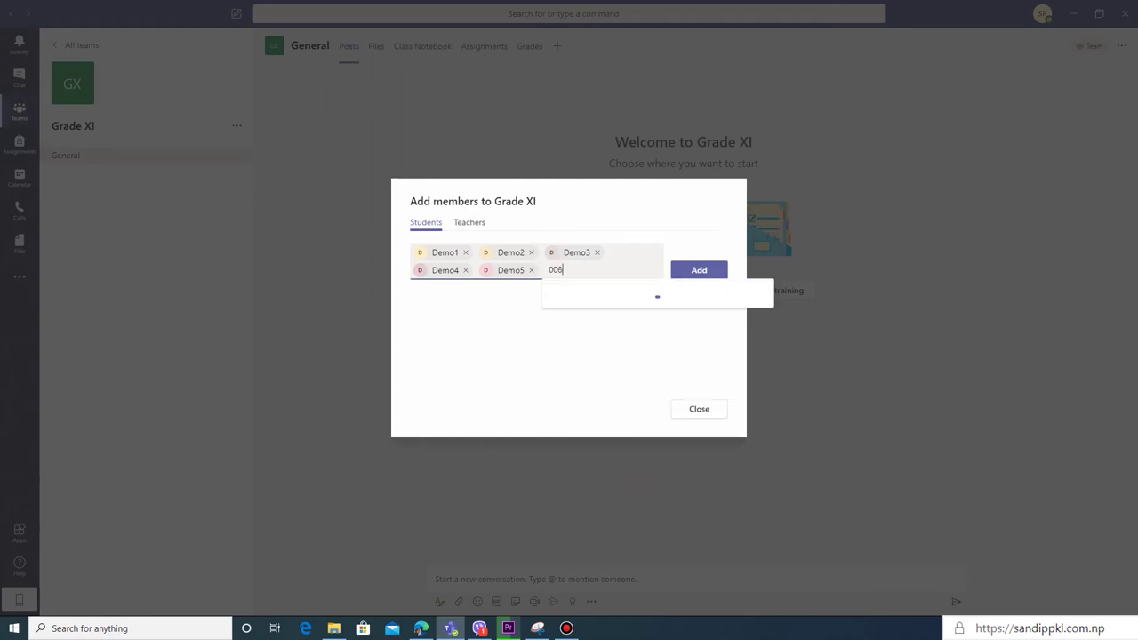
{"action": "type", "text": "@sa"}
{"action": "key", "text": "Return"}
{"action": "type", "text": "007"}
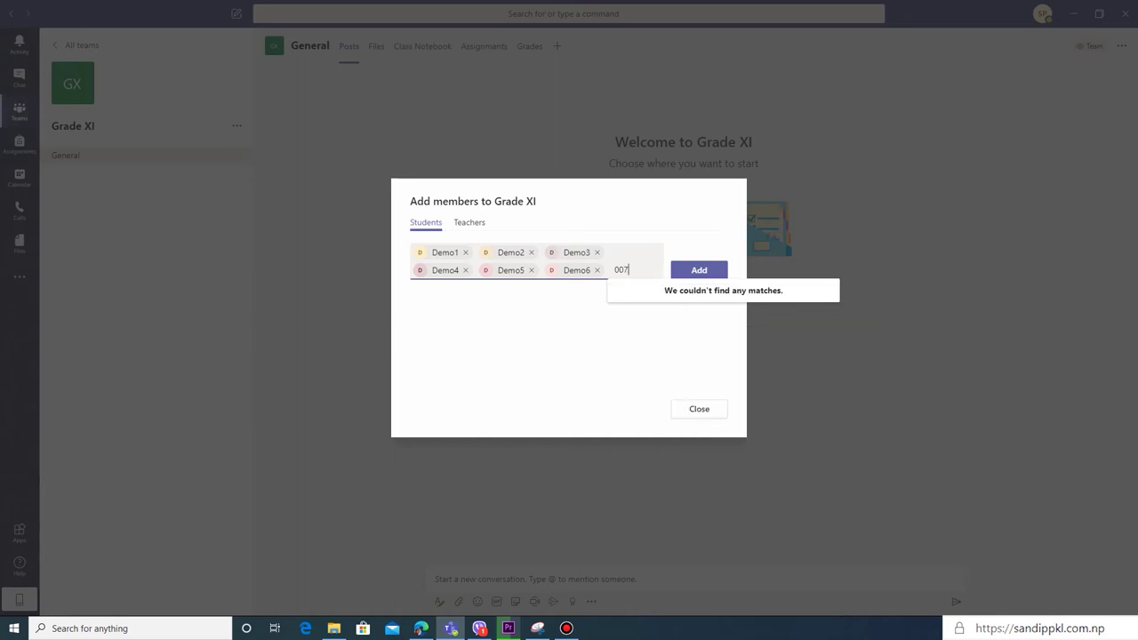
{"action": "type", "text": "@sa"}
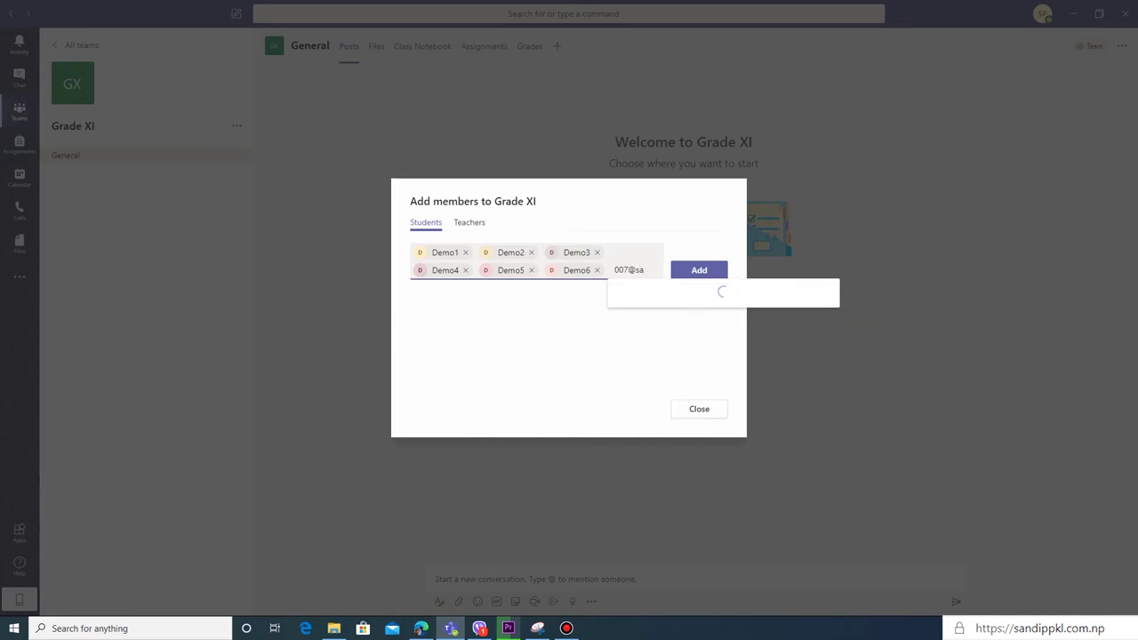
{"action": "key", "text": "Return"}
Step: Queue the remaining students Demo8, Demo9 and Demo10 using 008@sa, 009@san and 0010@san
{"action": "type", "text": "008"}
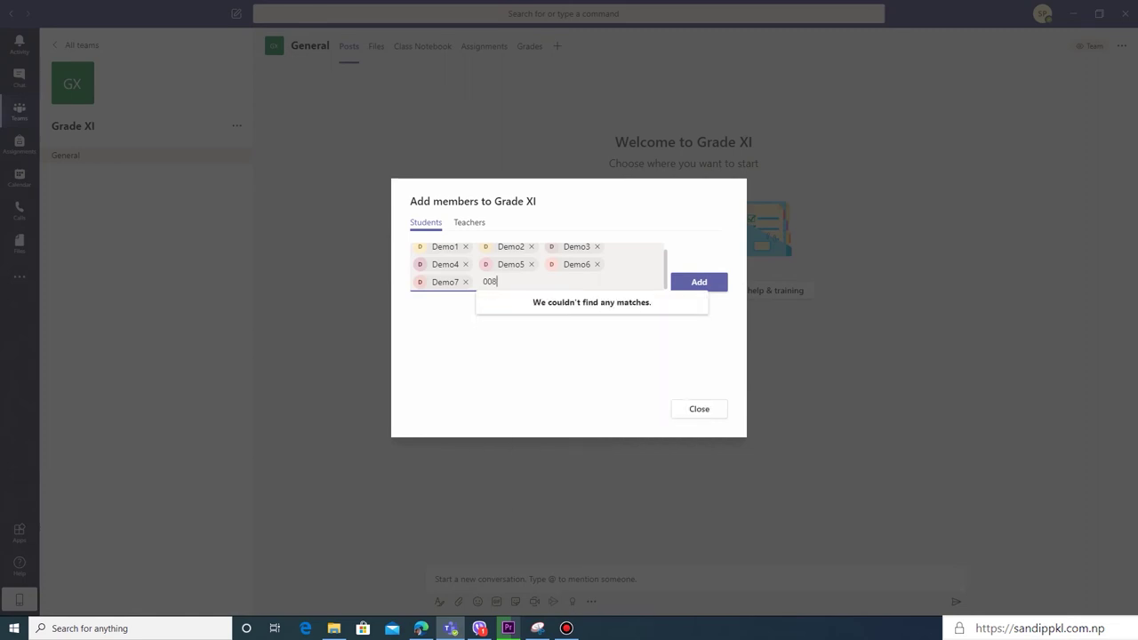
{"action": "type", "text": "@s"}
{"action": "type", "text": "a"}
{"action": "key", "text": "Return"}
{"action": "type", "text": "009@san"}
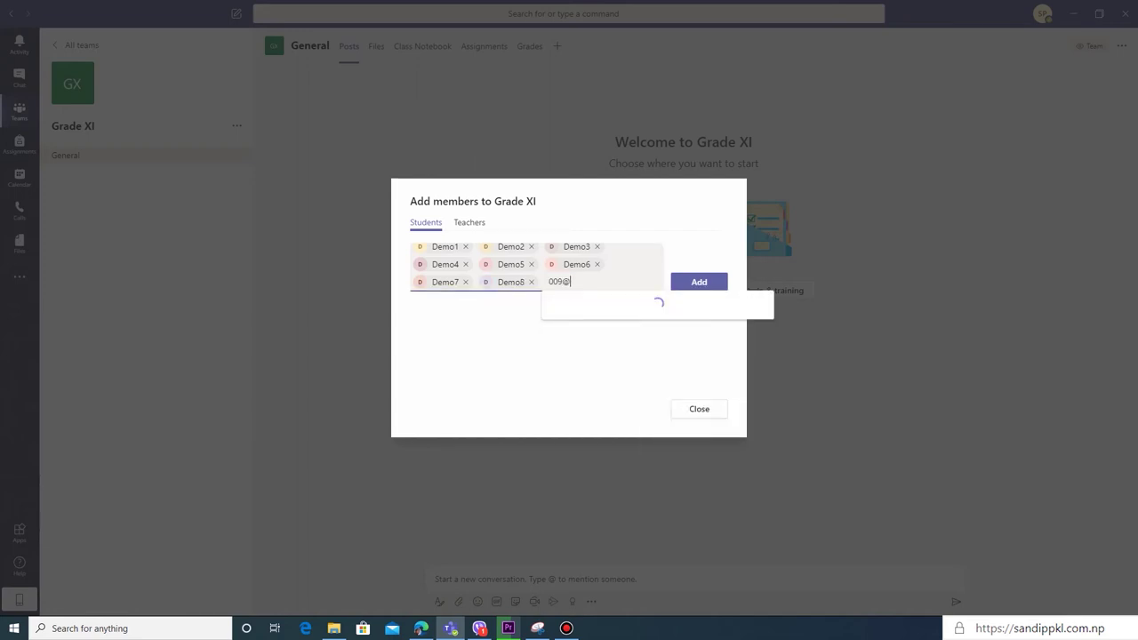
{"action": "key", "text": "Return"}
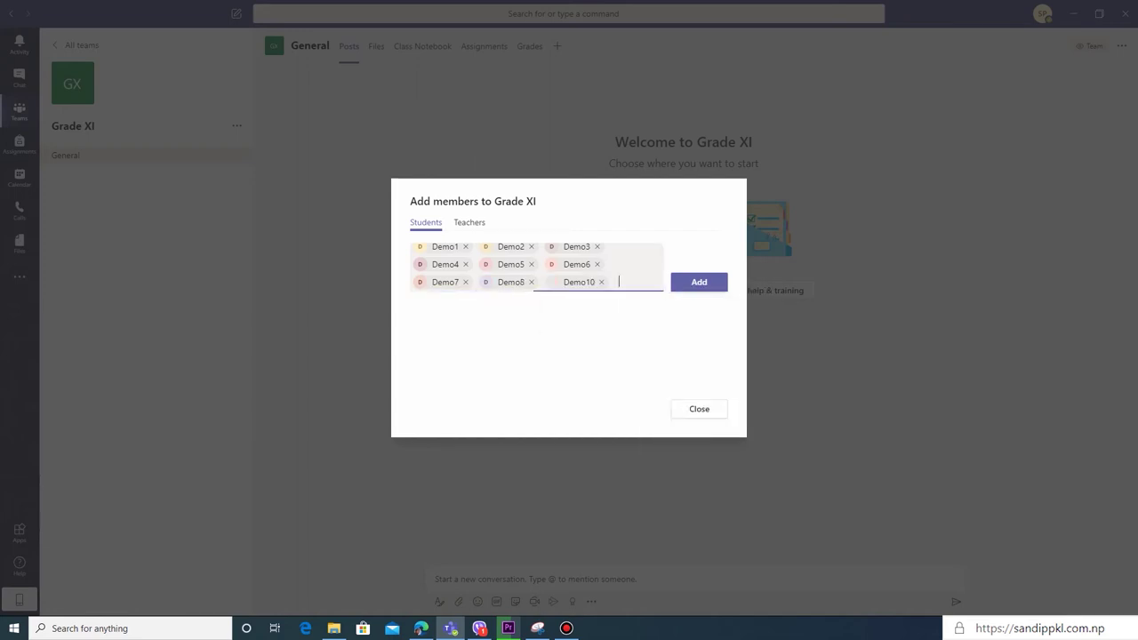
{"action": "type", "text": "0010"}
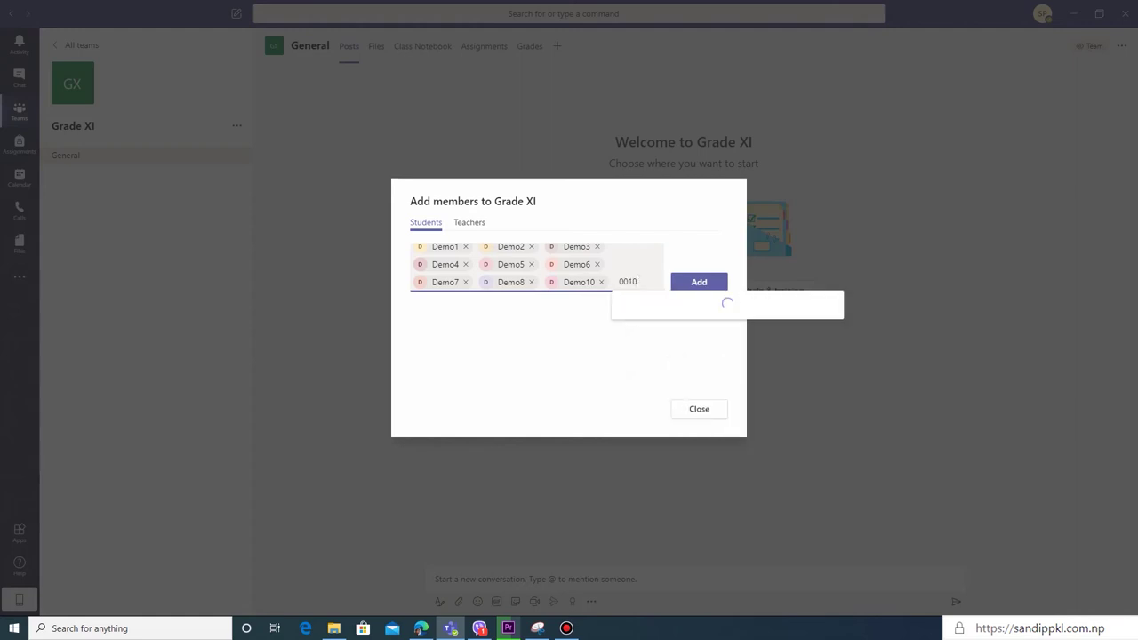
{"action": "type", "text": "@san"}
{"action": "key", "text": "Return"}
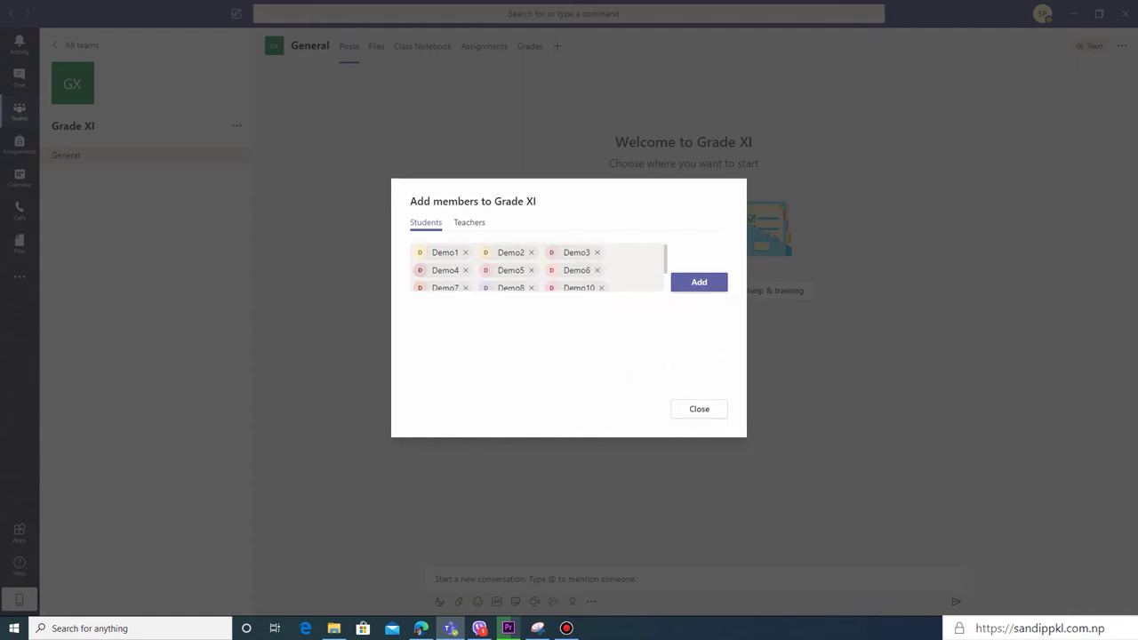
{"action": "left_click", "coordinate": [483, 281]}
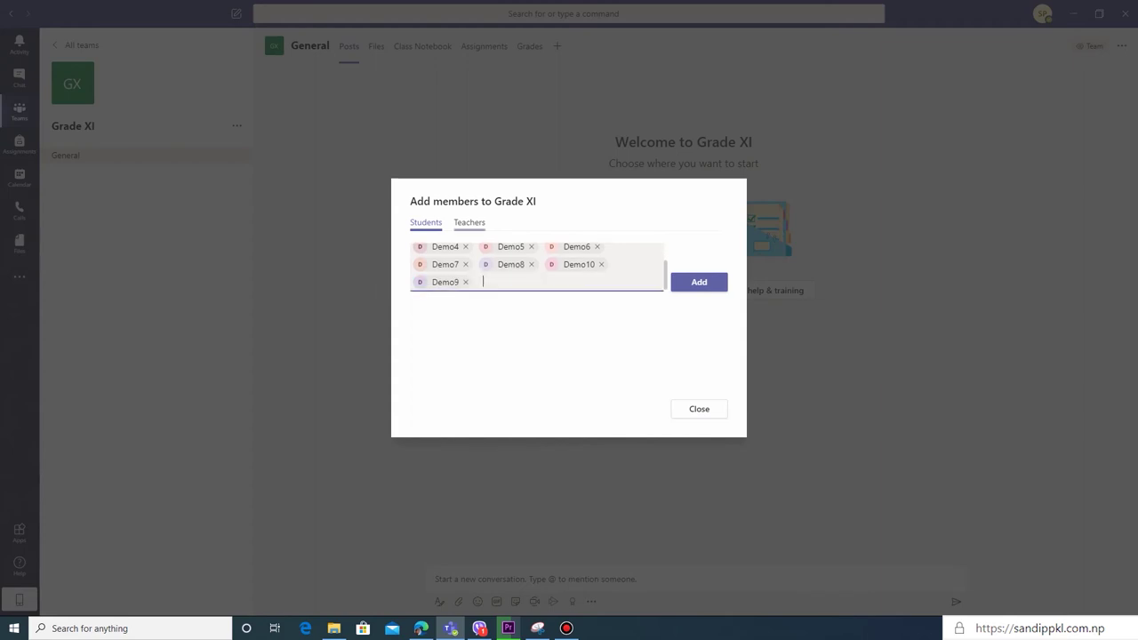
Step: Switch to Teachers and queue Teacher1 and Teacher2 from a 'teacher' search
{"action": "left_click", "coordinate": [470, 222]}
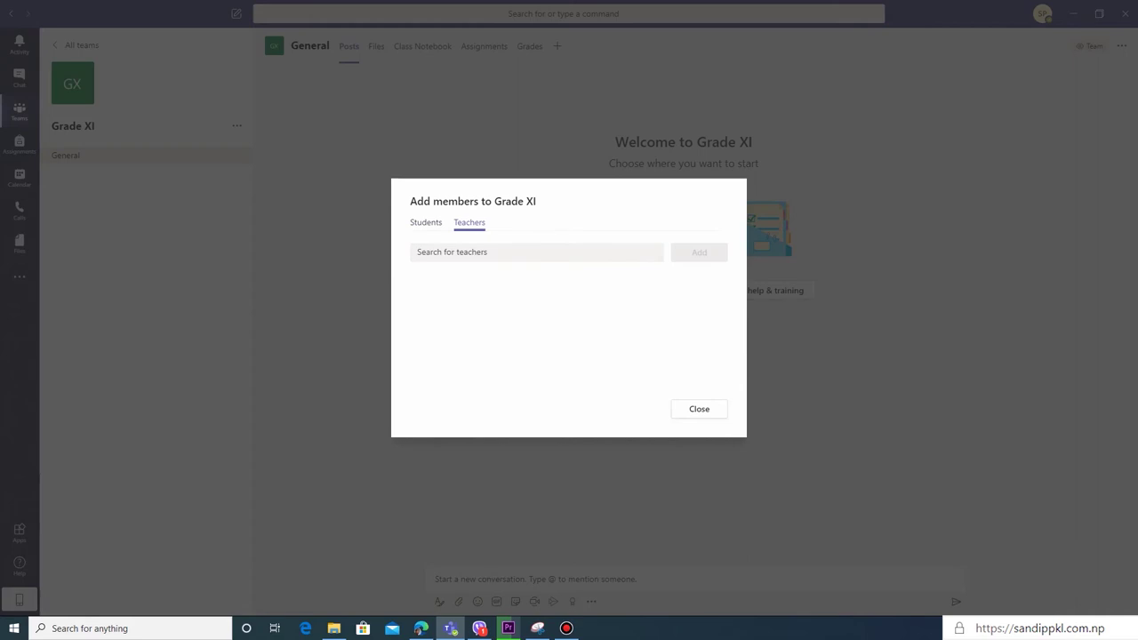
{"action": "type", "text": "te"}
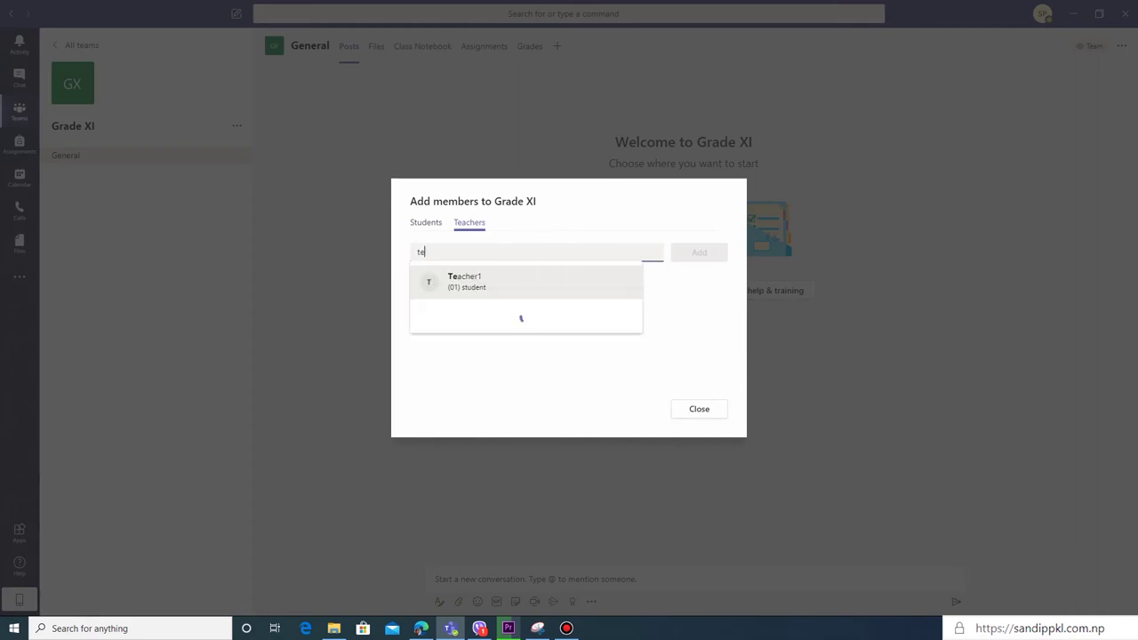
{"action": "type", "text": "achers"}
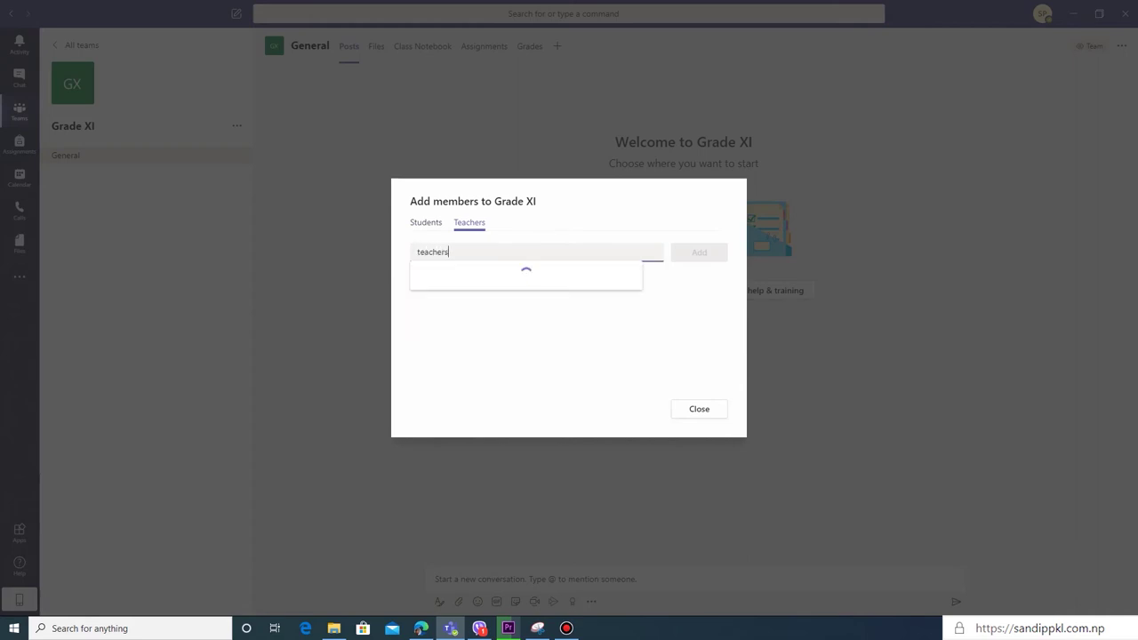
{"action": "key", "text": "BackSpace"}
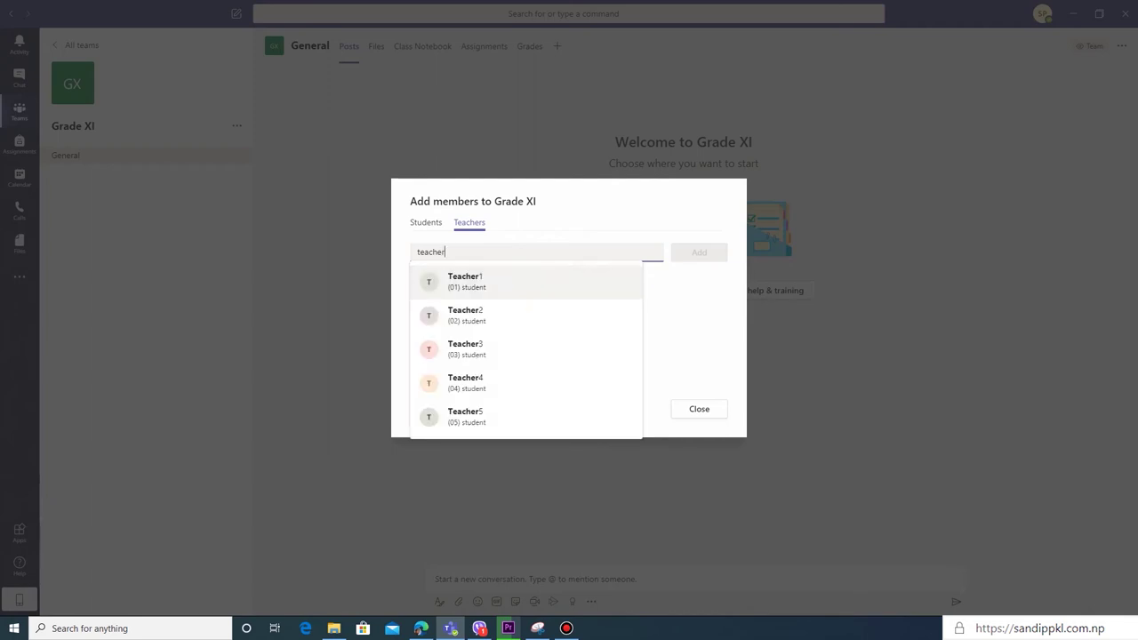
{"action": "key", "text": "Return"}
{"action": "type", "text": "tew"}
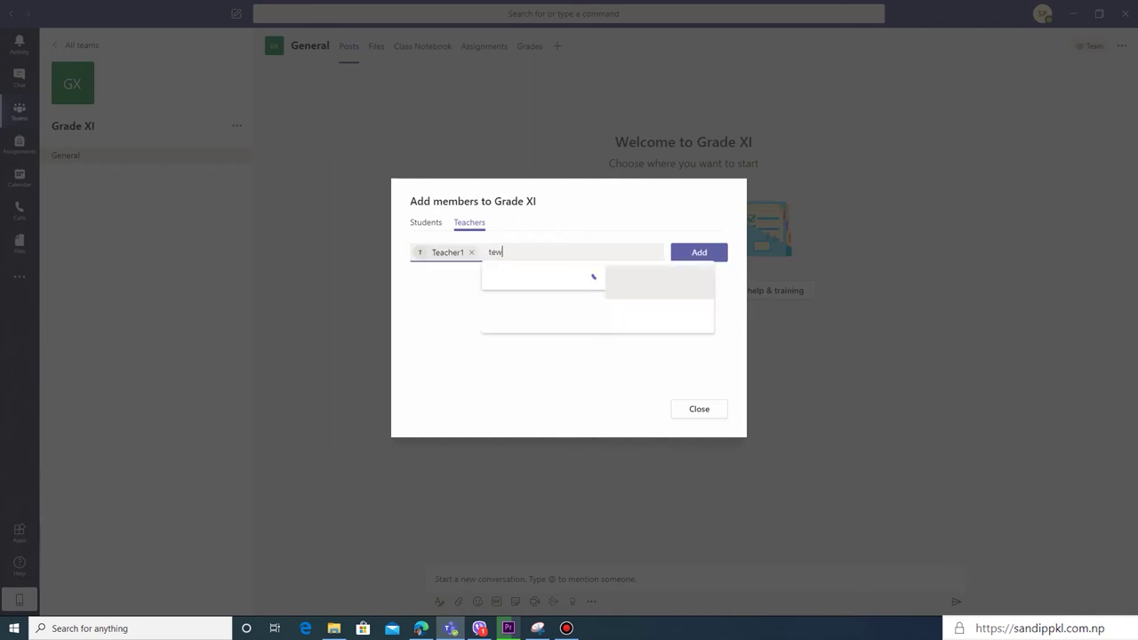
{"action": "type", "text": "acher"}
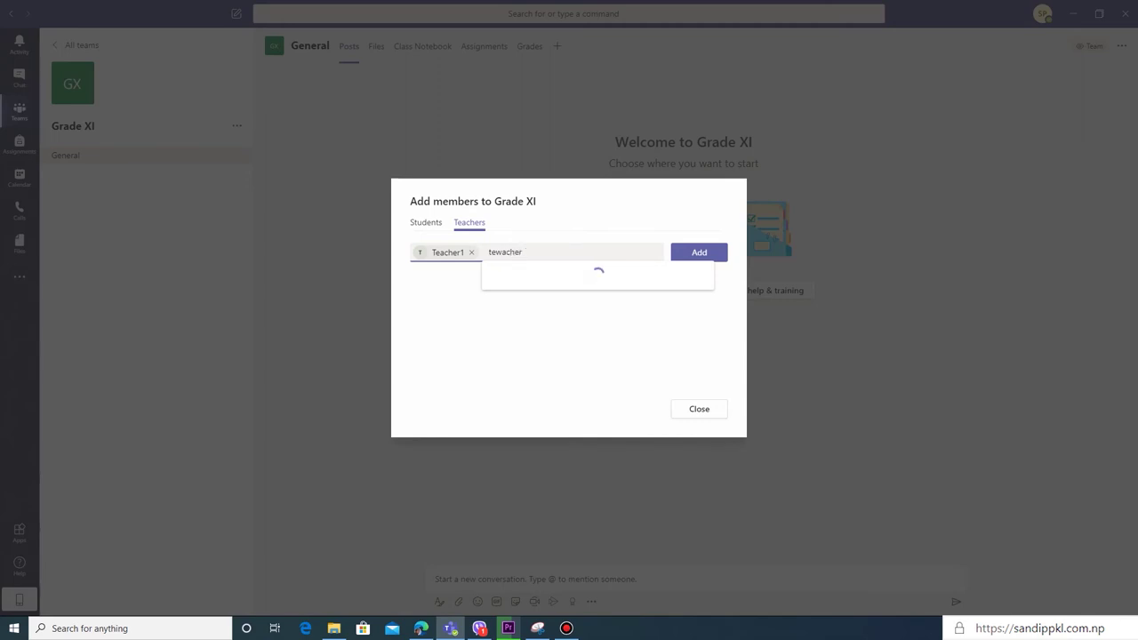
{"action": "key", "text": "BackSpace"}
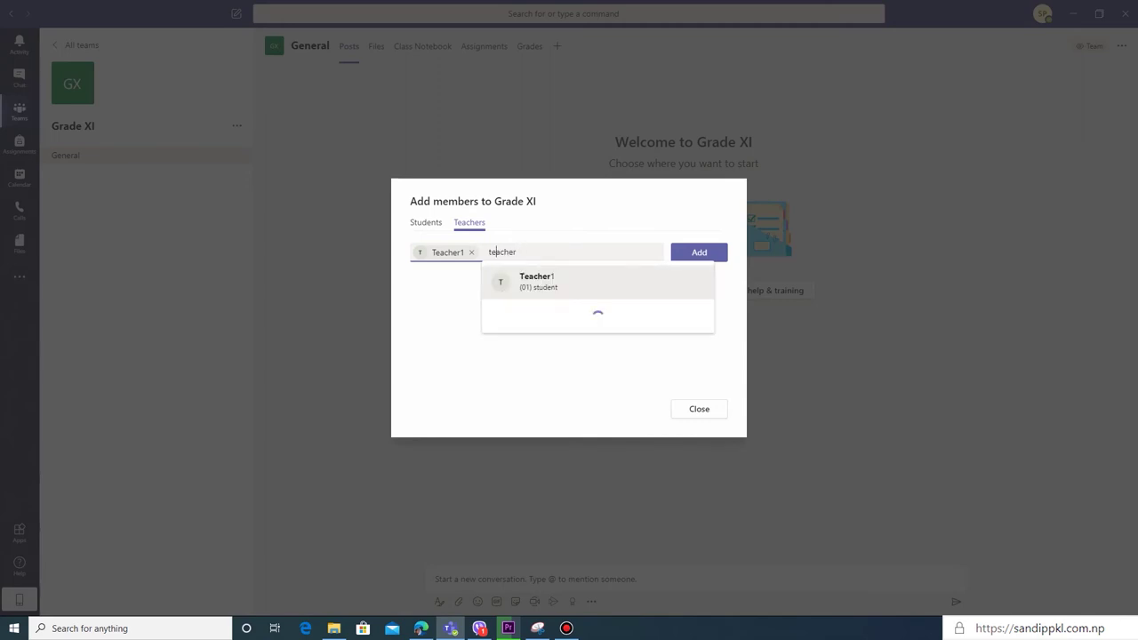
{"action": "key", "text": "Return"}
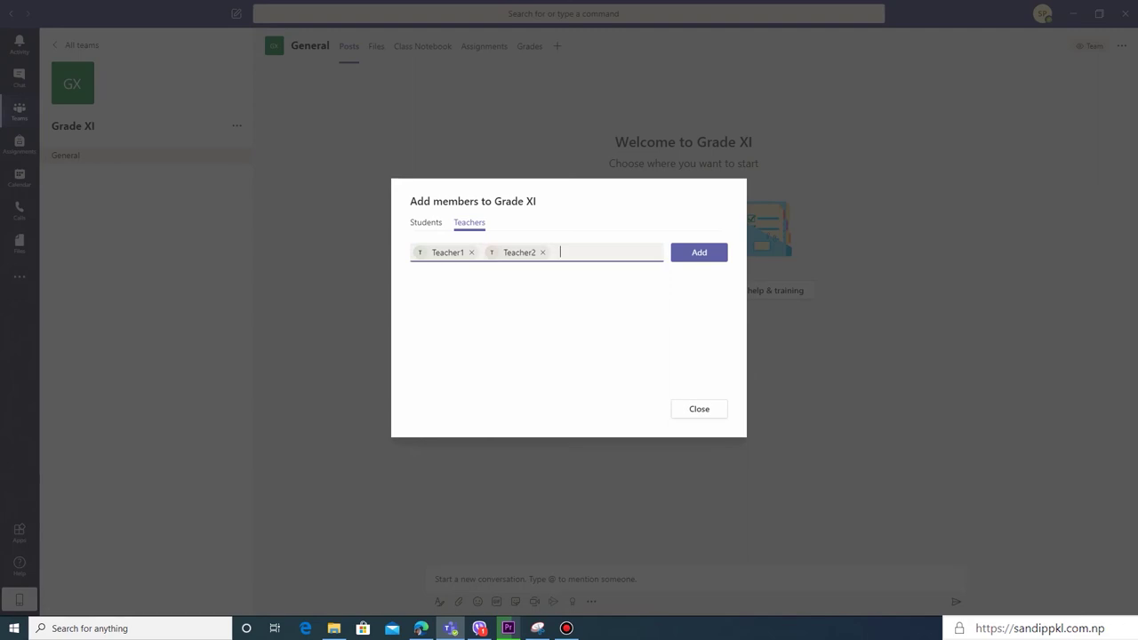
Step: Queue Teacher3, Teacher4 and Teacher5 from the 'teacher' suggestions
{"action": "type", "text": "teach"}
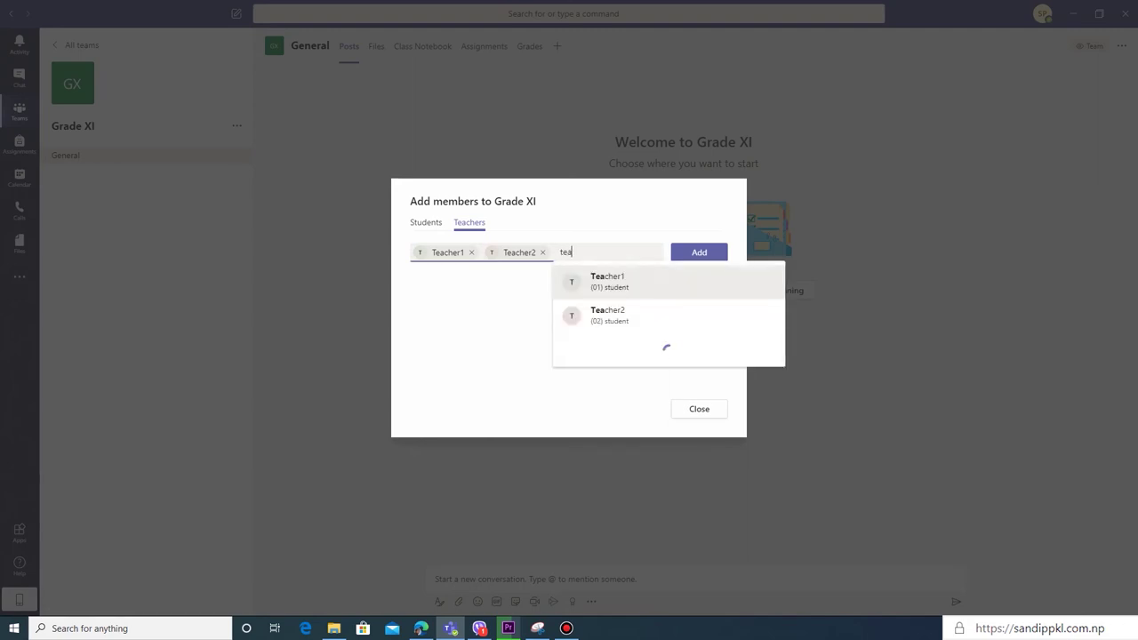
{"action": "type", "text": "er"}
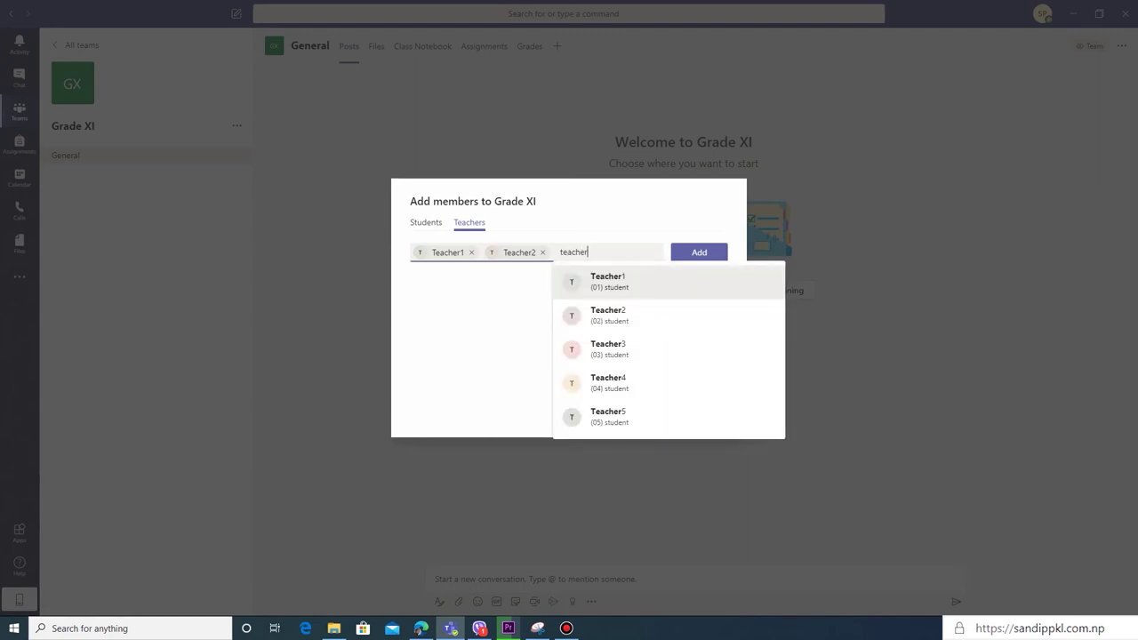
{"action": "key", "text": "Down"}
{"action": "key", "text": "Down"}
{"action": "key", "text": "Return"}
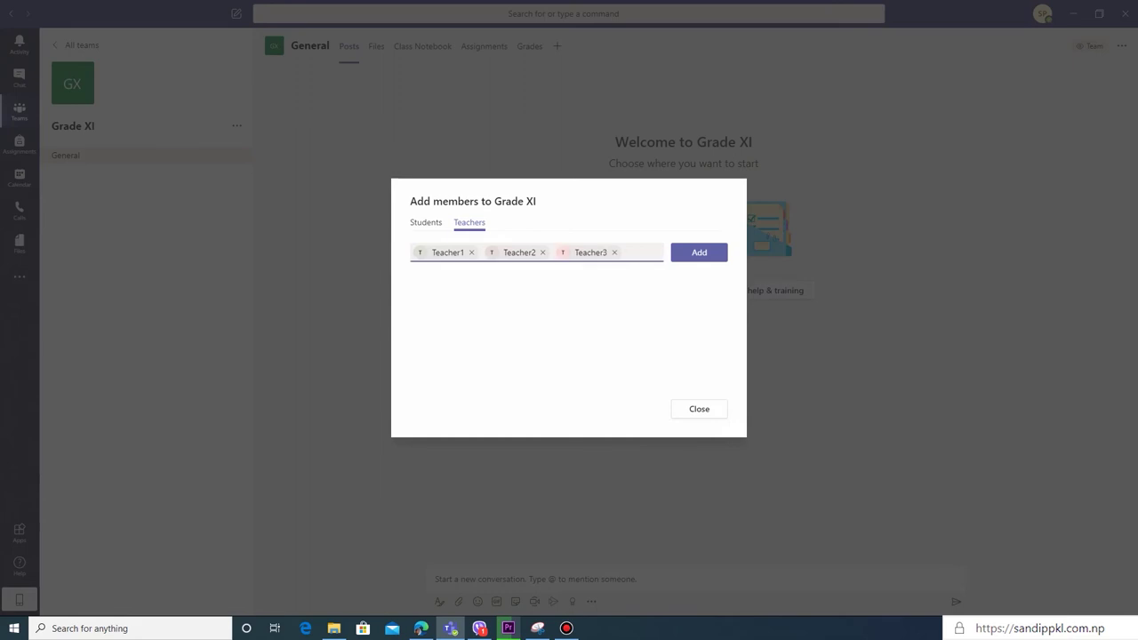
{"action": "type", "text": "teacher"}
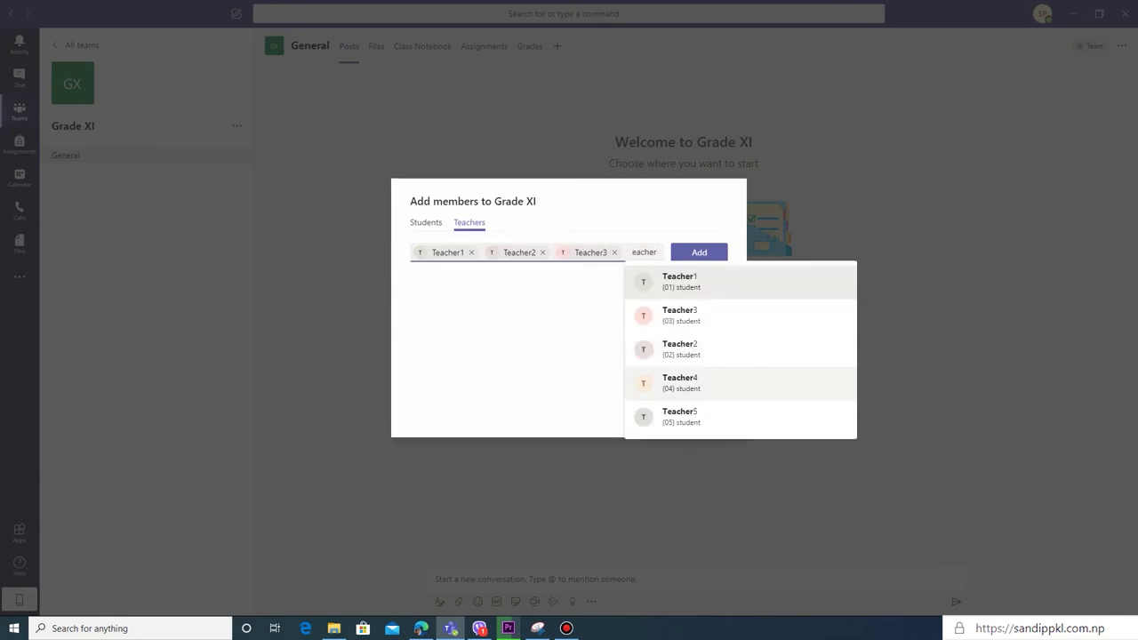
{"action": "left_click", "coordinate": [681, 383]}
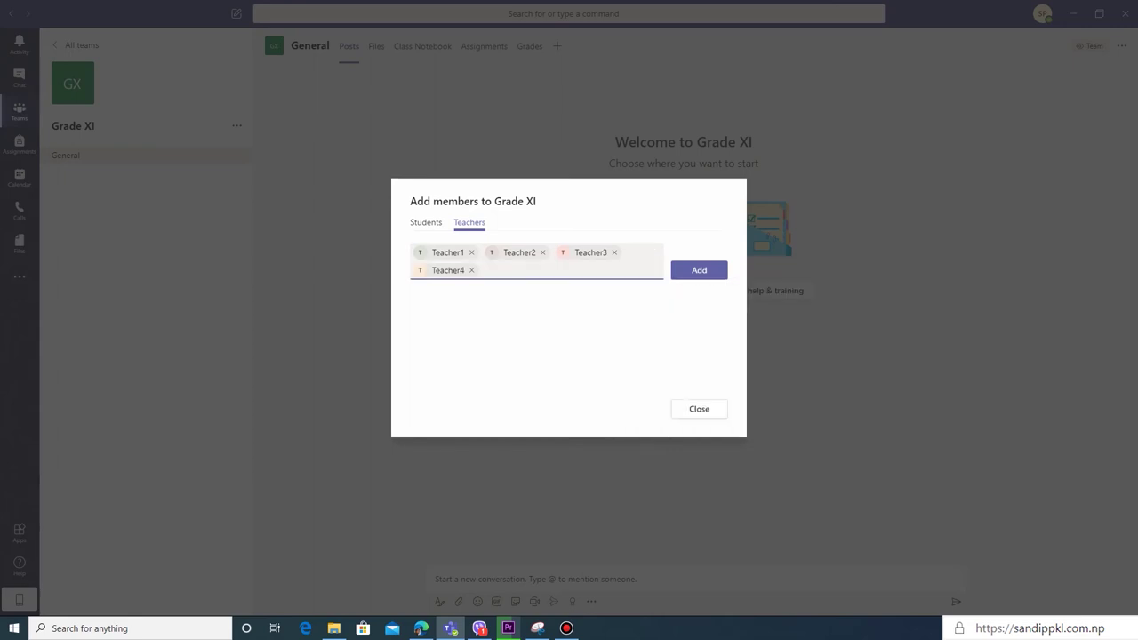
{"action": "type", "text": "teache"}
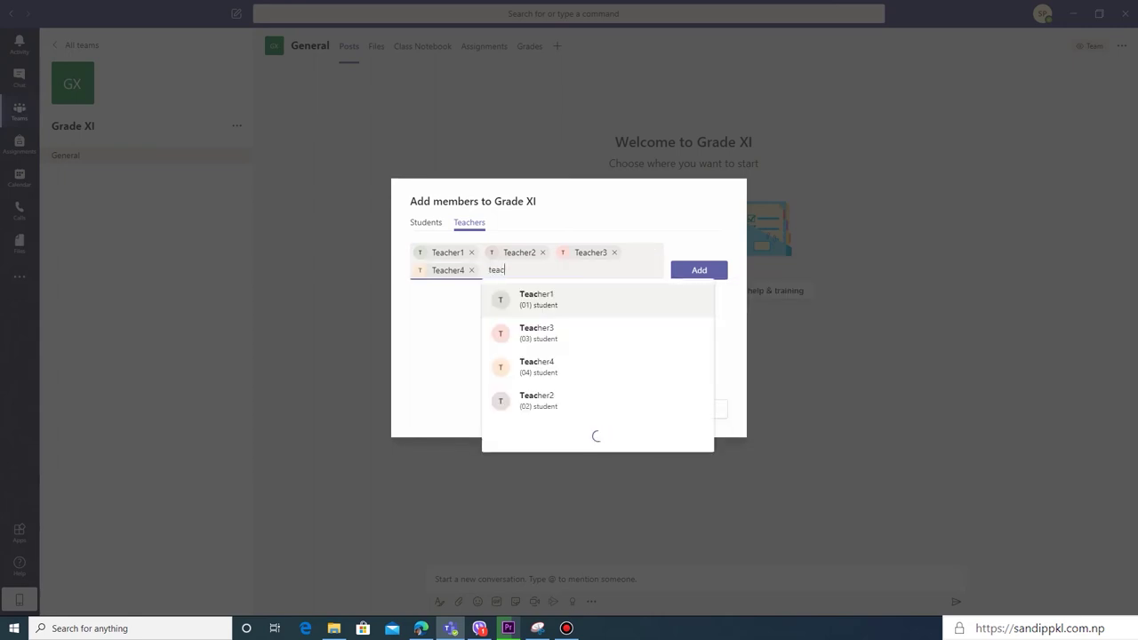
{"action": "type", "text": "r"}
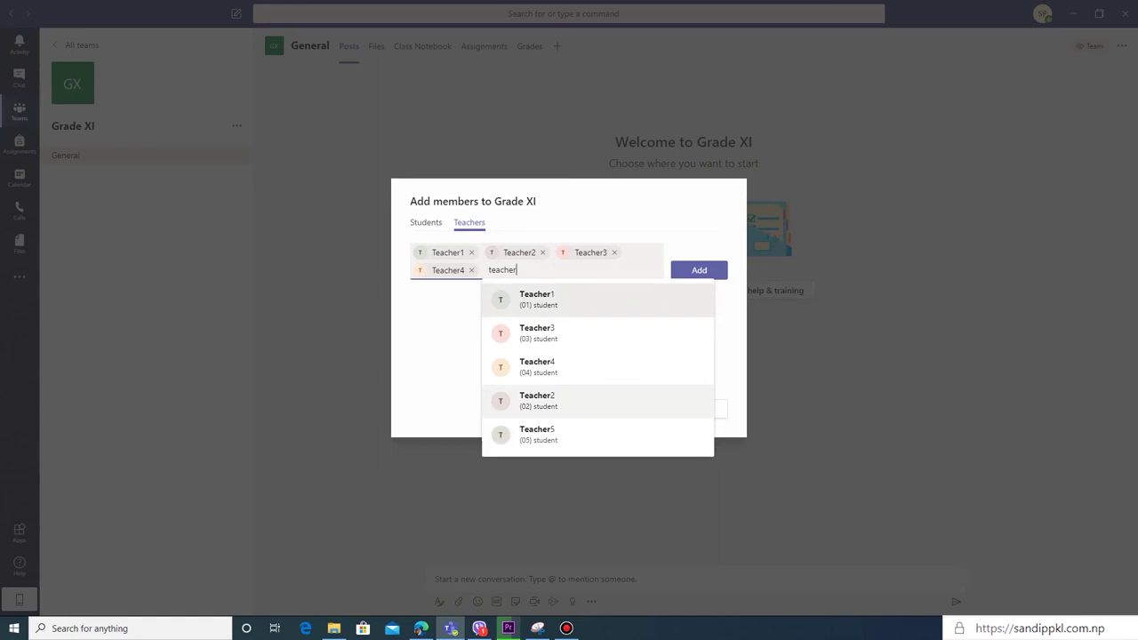
{"action": "key", "text": "Escape"}
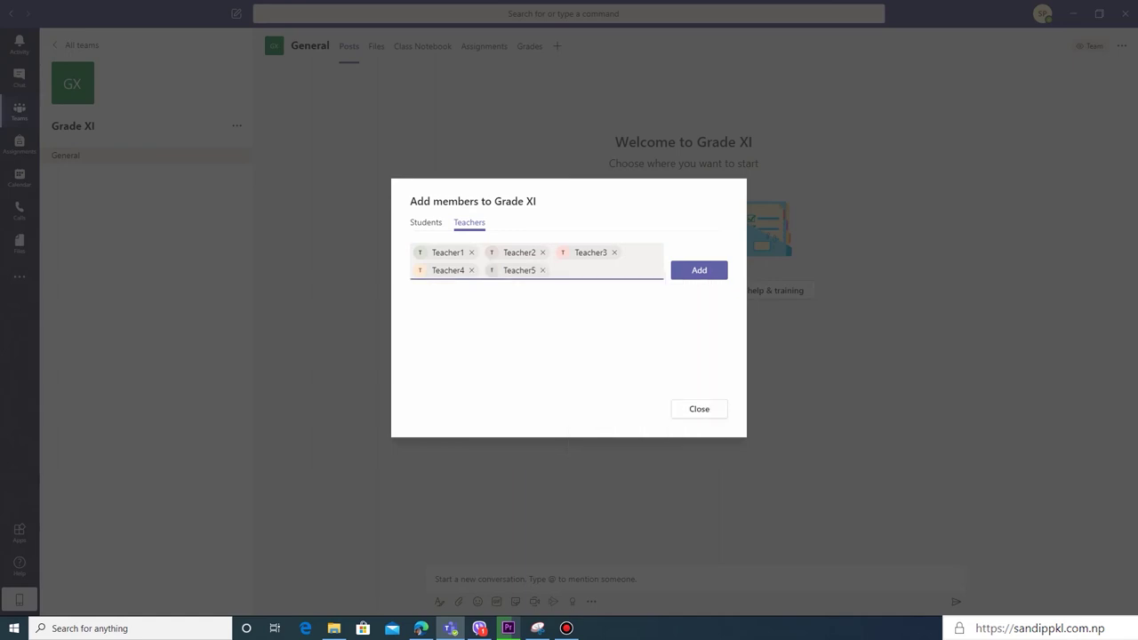
Step: Review the queued students and teachers, then close the add-members dialog
{"action": "left_click", "coordinate": [425, 222]}
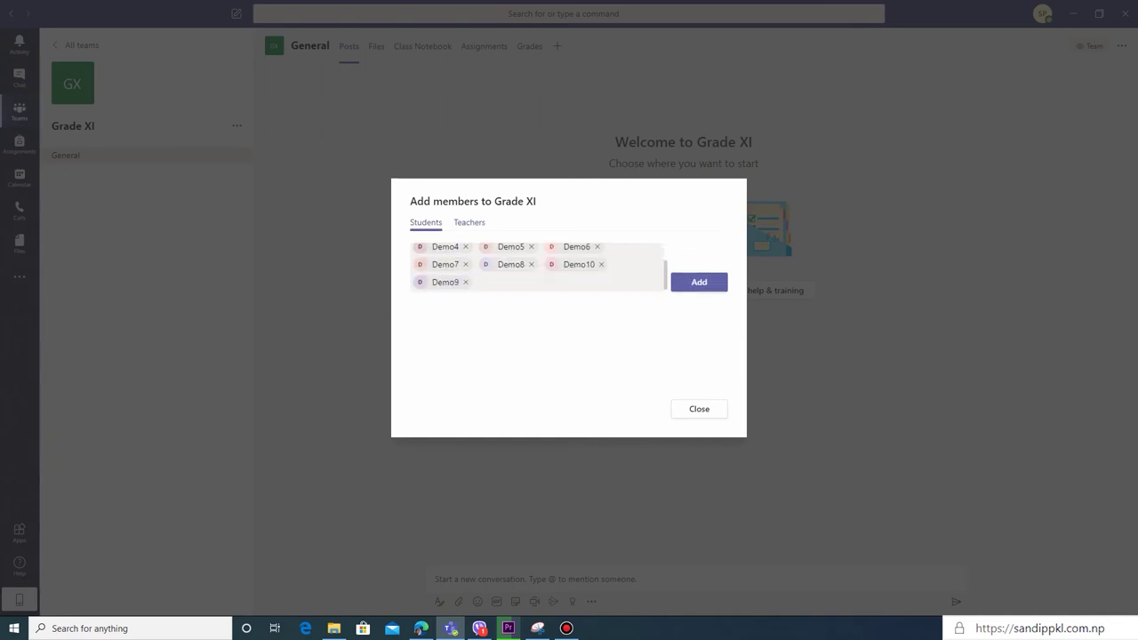
{"action": "left_click", "coordinate": [469, 222]}
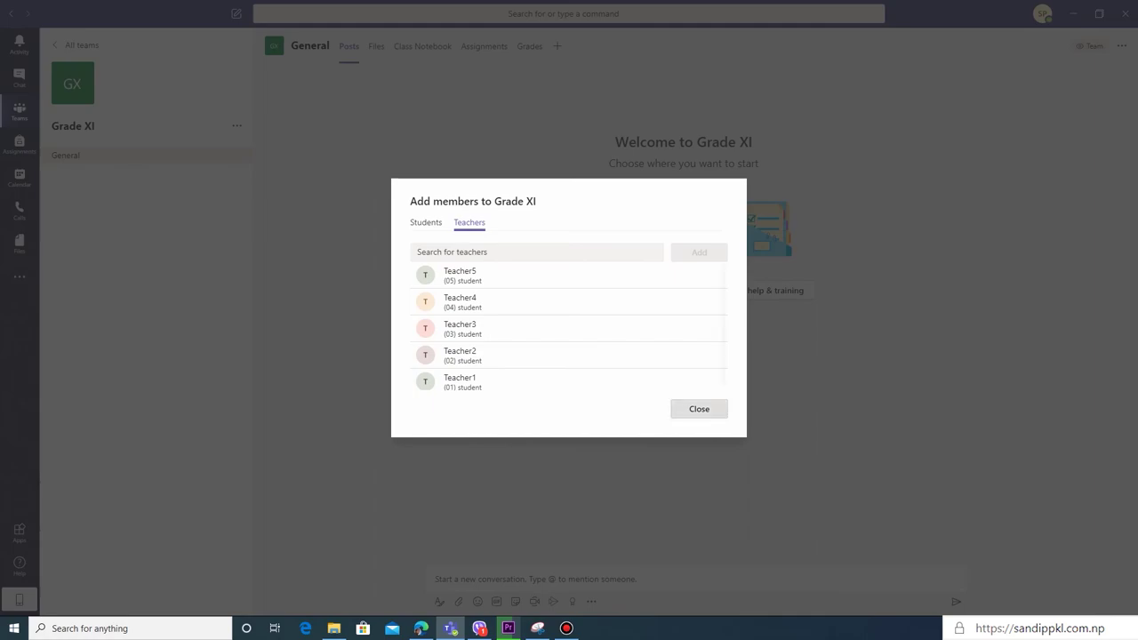
{"action": "left_click", "coordinate": [699, 409]}
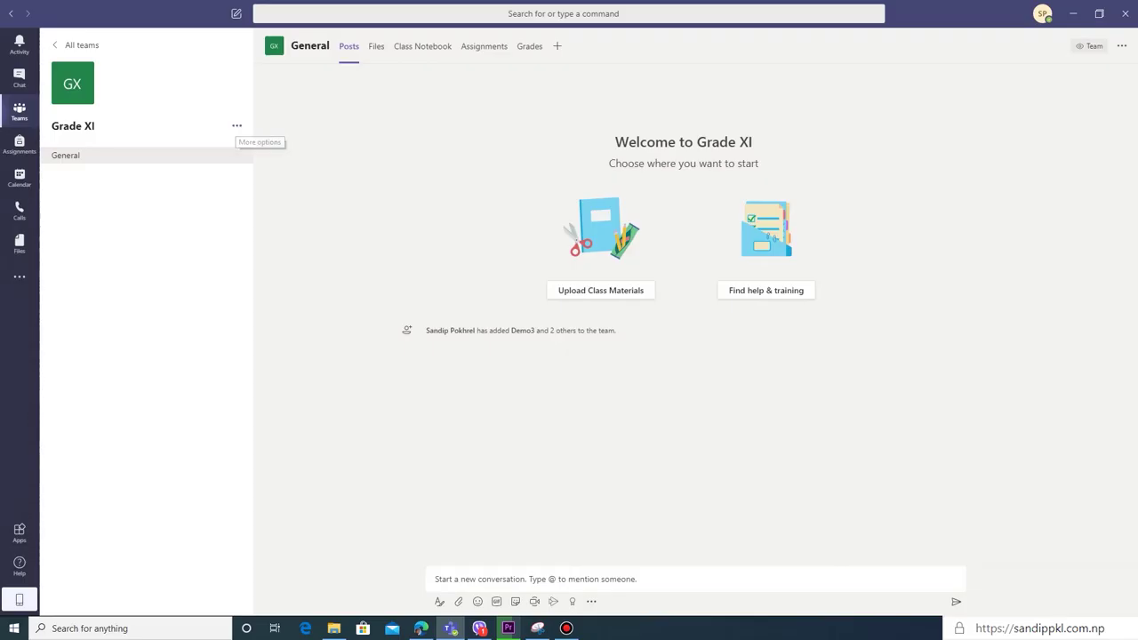
Step: Open Manage team for Grade XI and collapse the Owners group
{"action": "left_click", "coordinate": [236, 125]}
{"action": "left_click", "coordinate": [266, 150]}
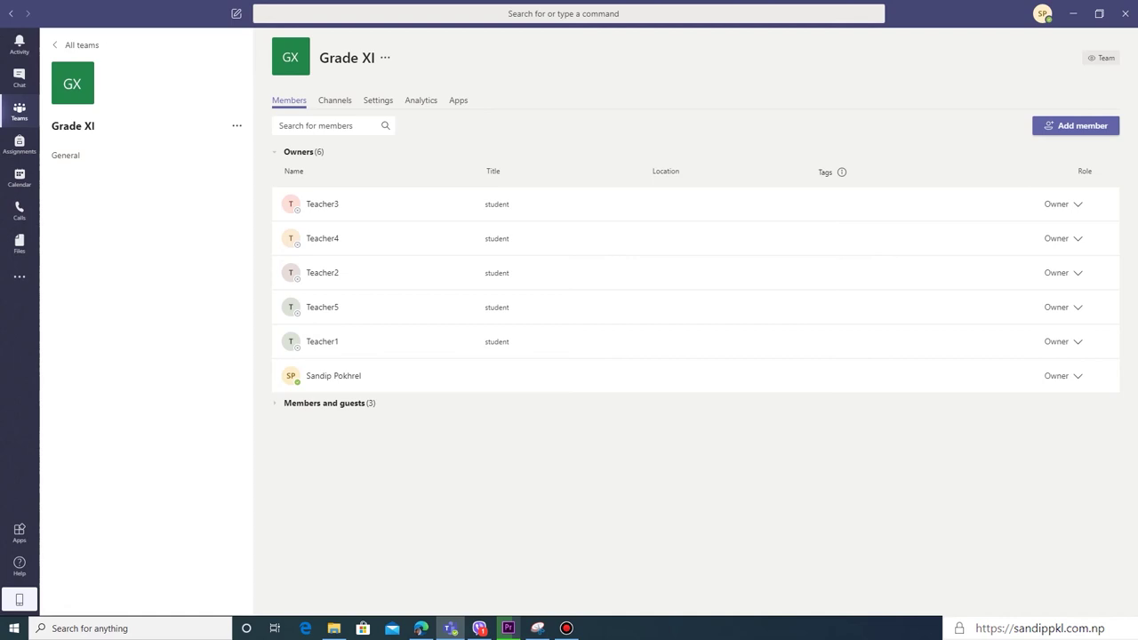
{"action": "left_click", "coordinate": [298, 152]}
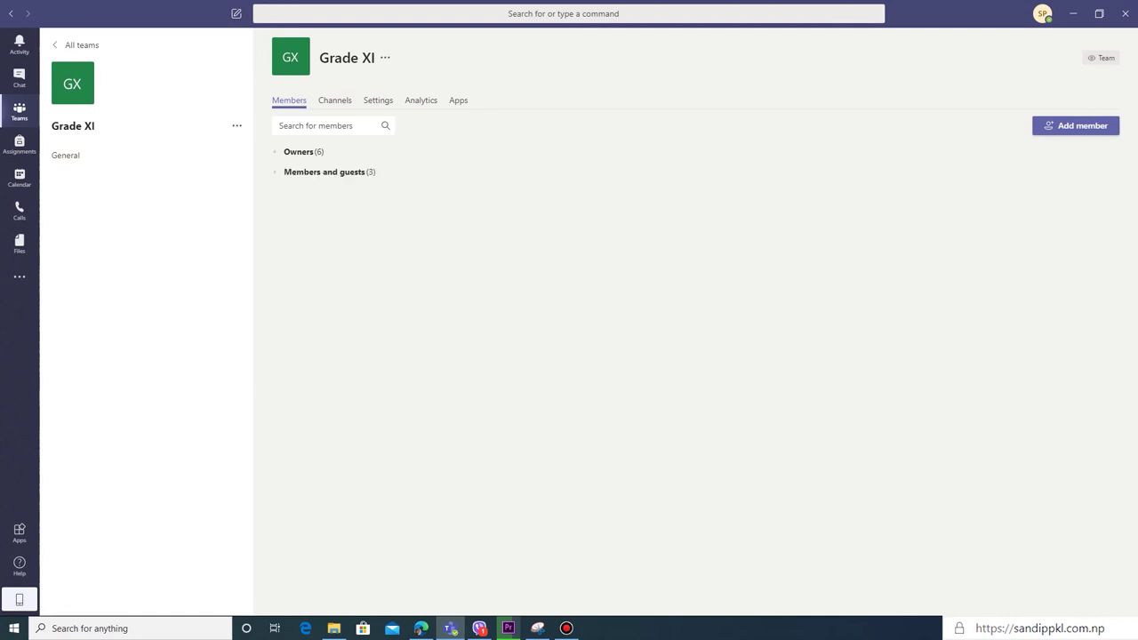
Step: Add Demo9 to Grade XI as a student from a '00' search
{"action": "left_click", "coordinate": [1076, 125]}
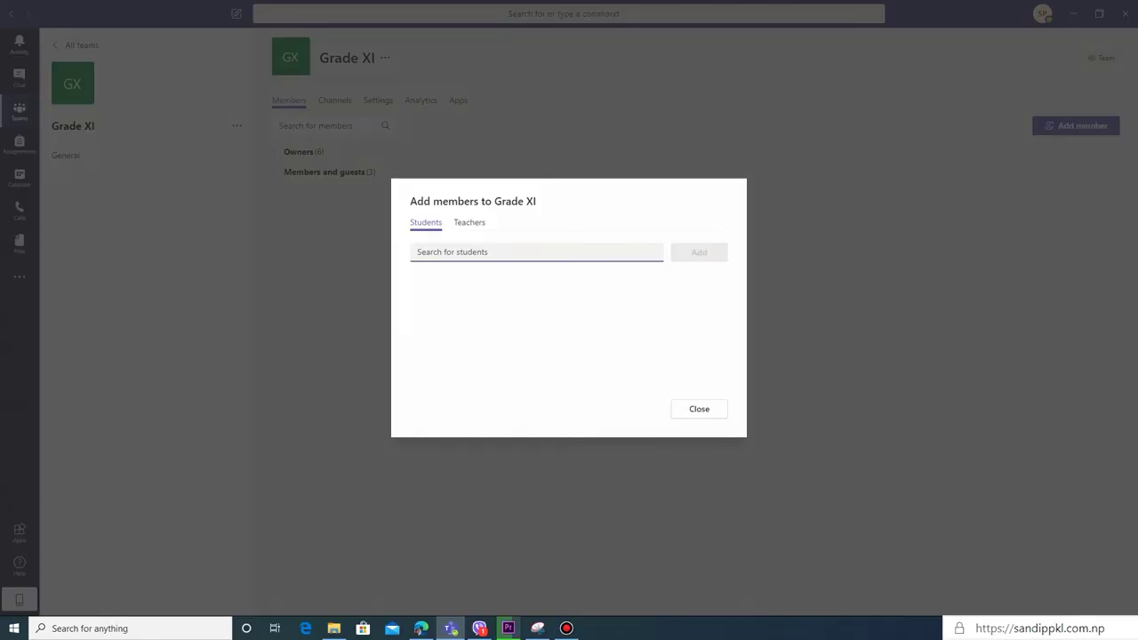
{"action": "type", "text": "00"}
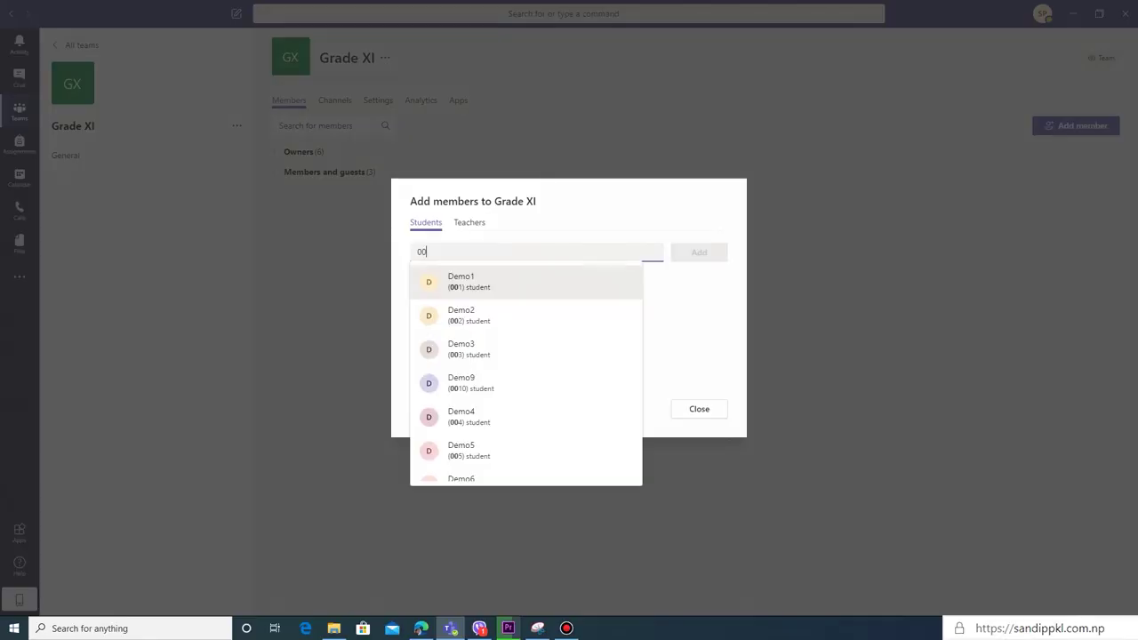
{"action": "left_click", "coordinate": [471, 382]}
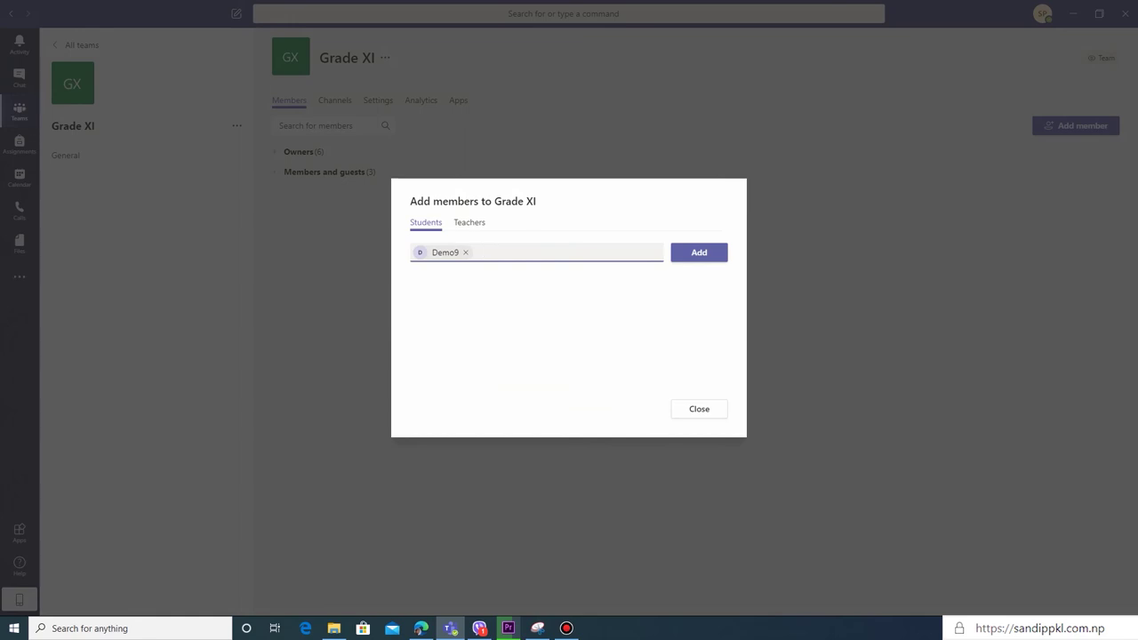
{"action": "left_click", "coordinate": [699, 252]}
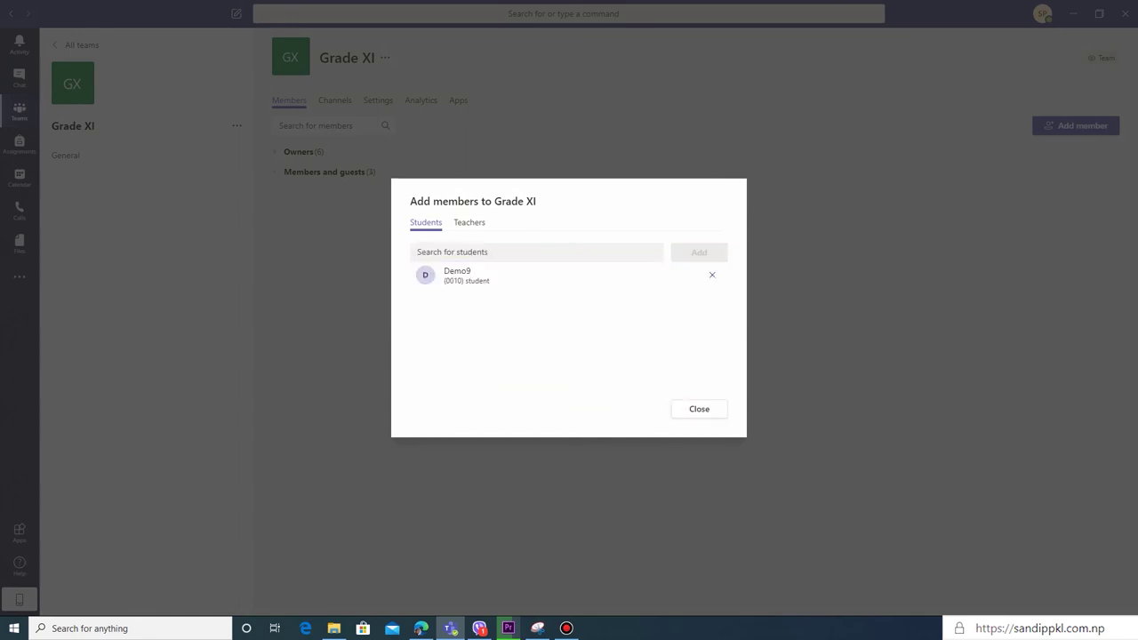
Step: Queue students Demo4, Demo5 and Demo6 using '00' and '006' searches
{"action": "left_click", "coordinate": [537, 252]}
{"action": "type", "text": "00"}
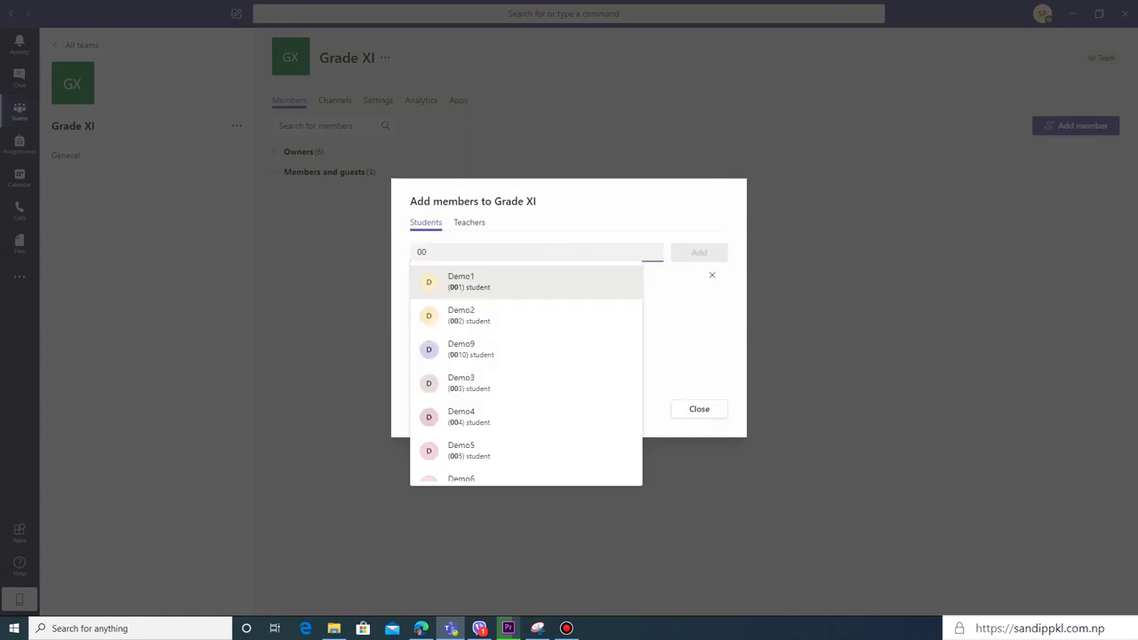
{"action": "left_click", "coordinate": [471, 417]}
{"action": "type", "text": "00"}
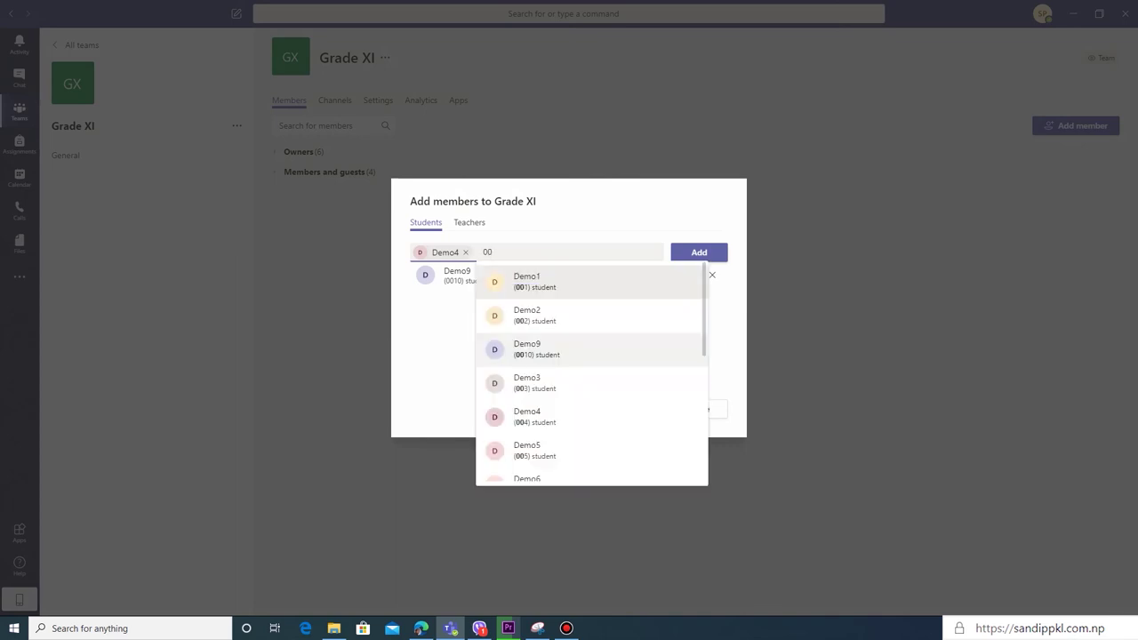
{"action": "left_click", "coordinate": [533, 417]}
{"action": "type", "text": "006"}
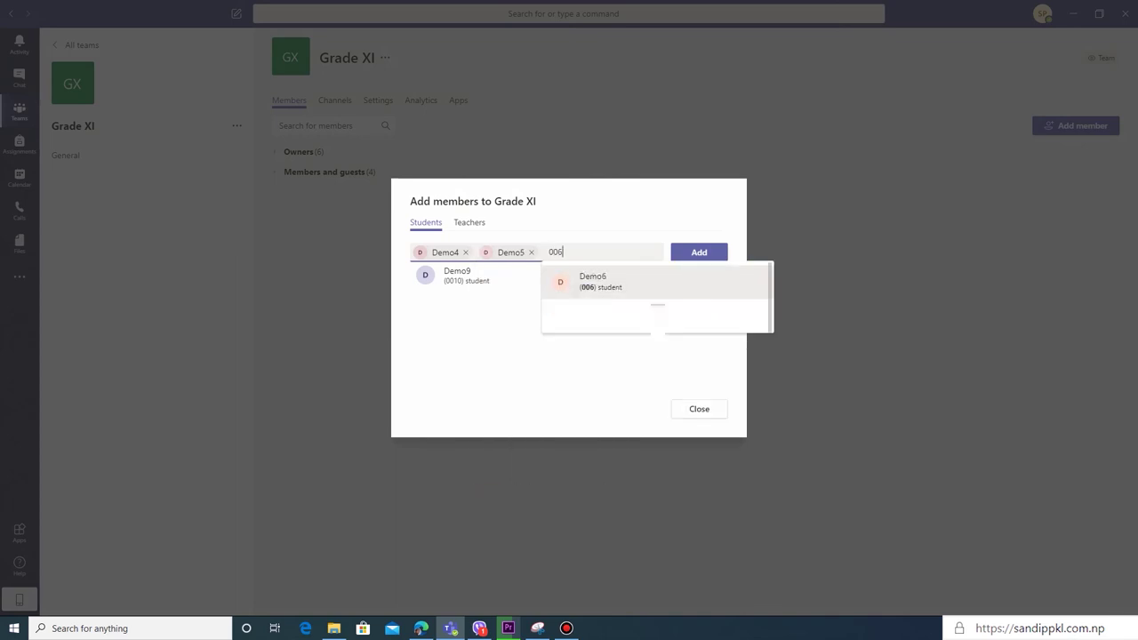
{"action": "key", "text": "Return"}
Step: Queue Demo7 and Demo8, add all queued students, and close the dialog
{"action": "type", "text": "007"}
{"action": "key", "text": "Return"}
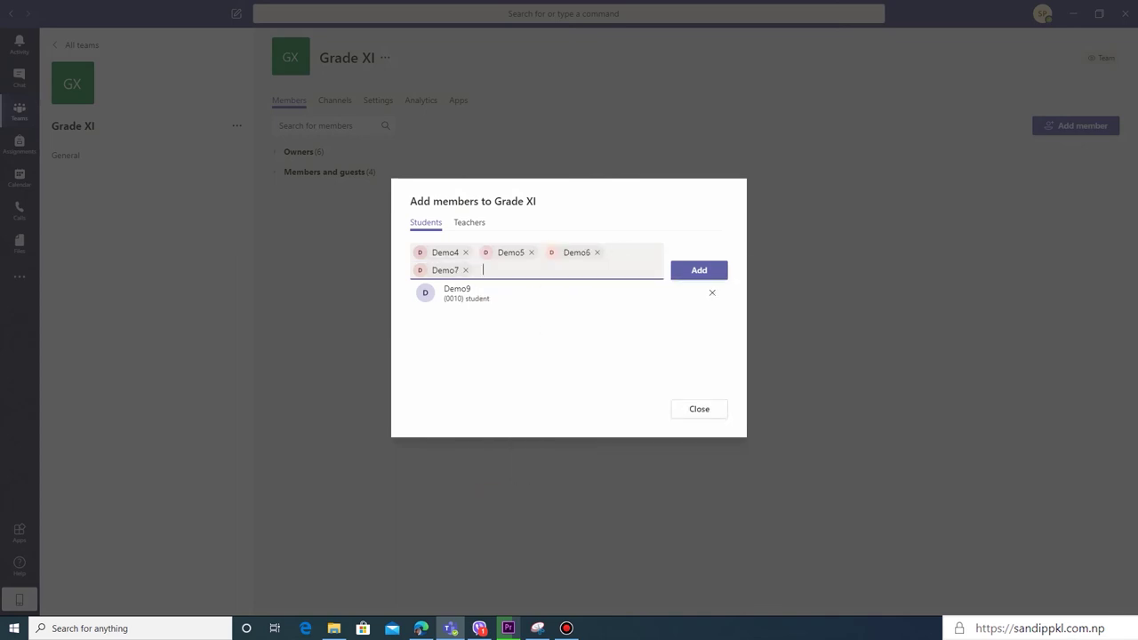
{"action": "type", "text": "008"}
{"action": "key", "text": "Return"}
{"action": "key", "text": "Tab"}
{"action": "key", "text": "Return"}
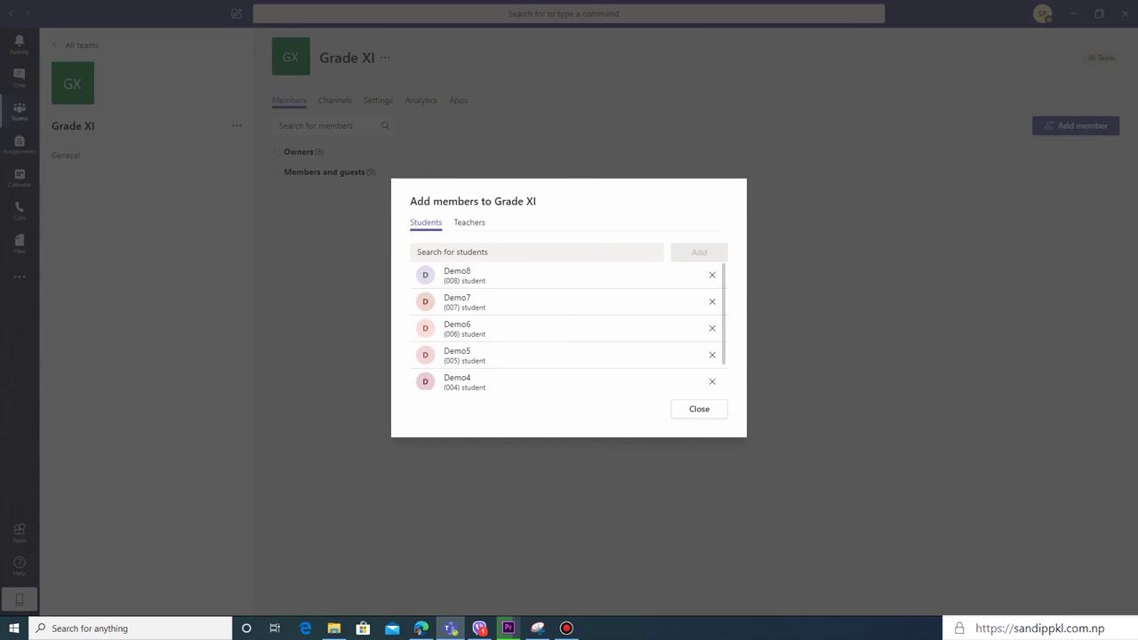
{"action": "key", "text": "Return"}
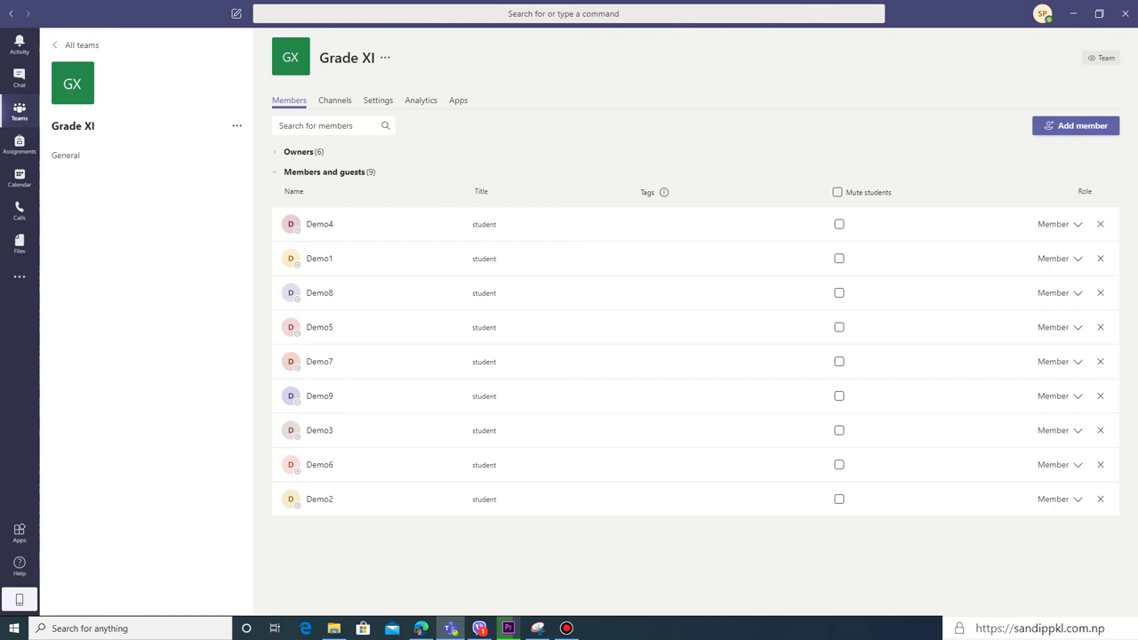
Step: Add Demo10 as a student via a '009' search, discarding the mistakenly queued Demo9
{"action": "left_click", "coordinate": [1075, 126]}
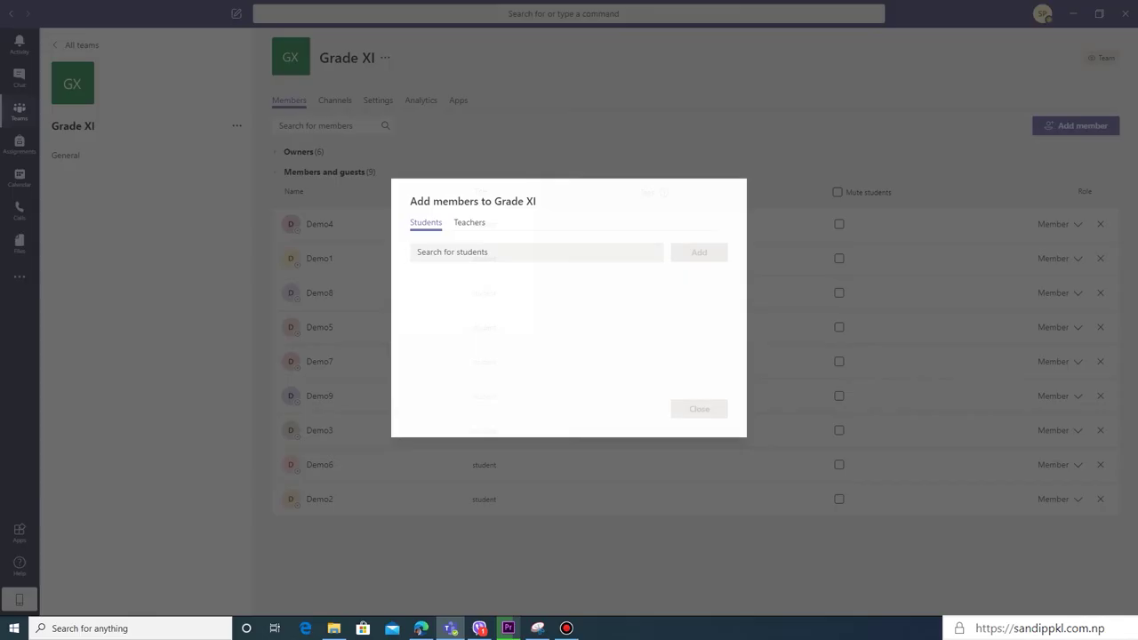
{"action": "type", "text": "0010"}
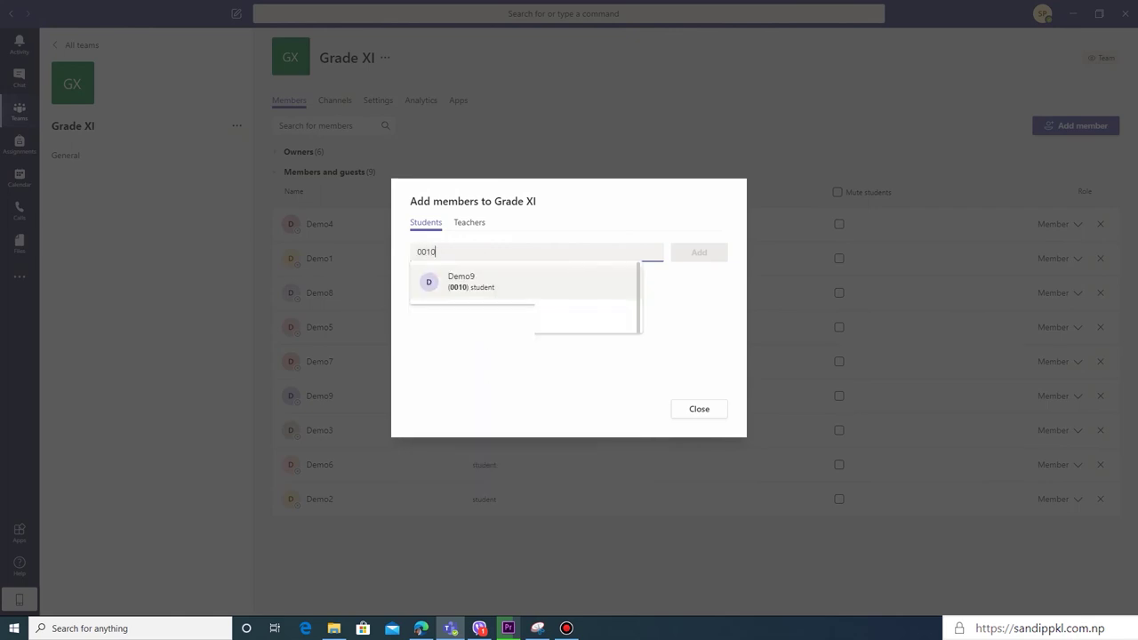
{"action": "key", "text": "Return"}
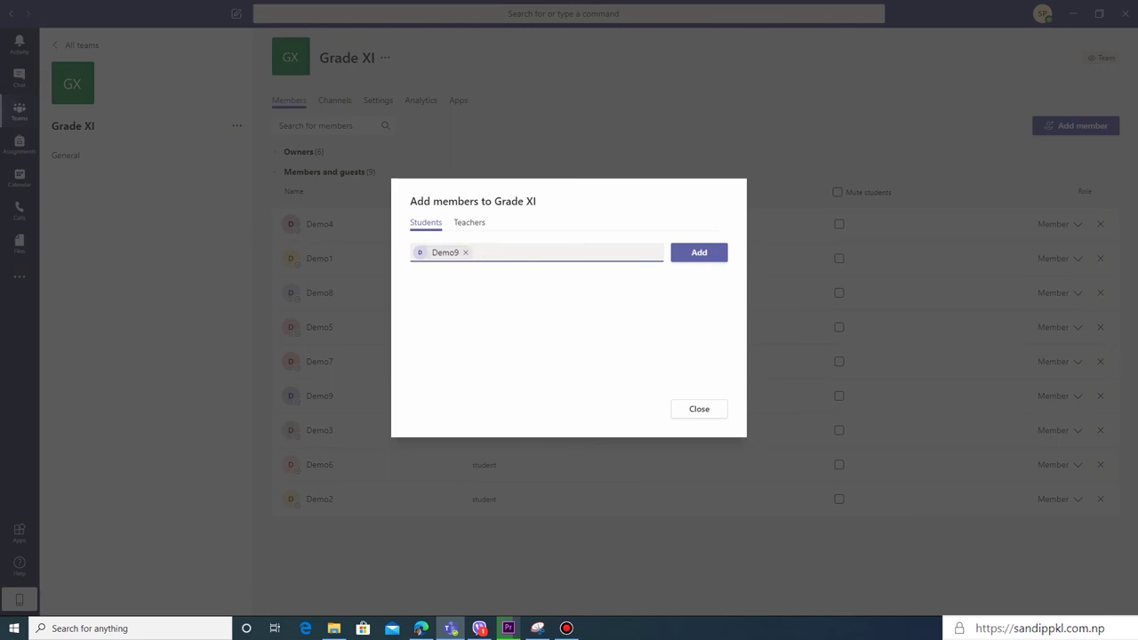
{"action": "key", "text": "BackSpace"}
{"action": "type", "text": "009"}
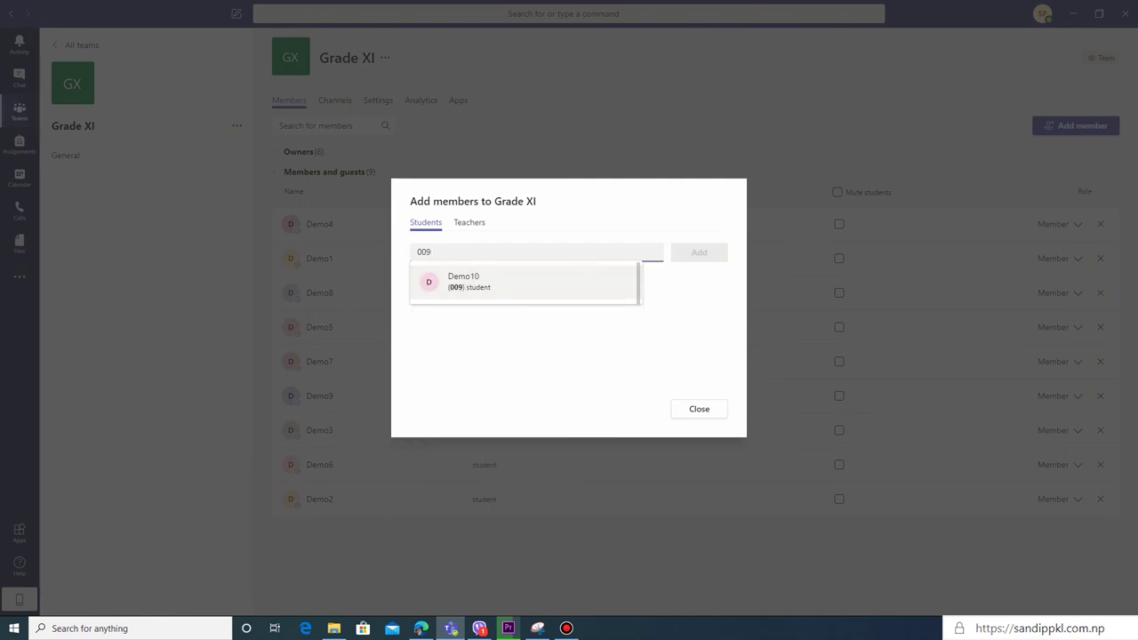
{"action": "key", "text": "Return"}
{"action": "key", "text": "Return"}
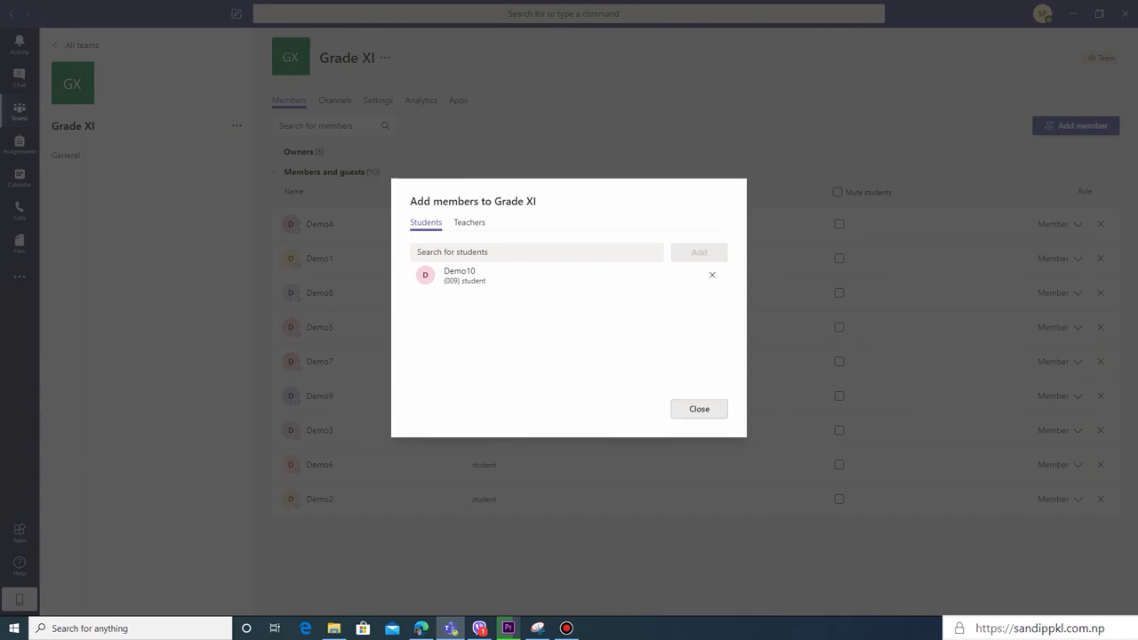
{"action": "left_click", "coordinate": [699, 409]}
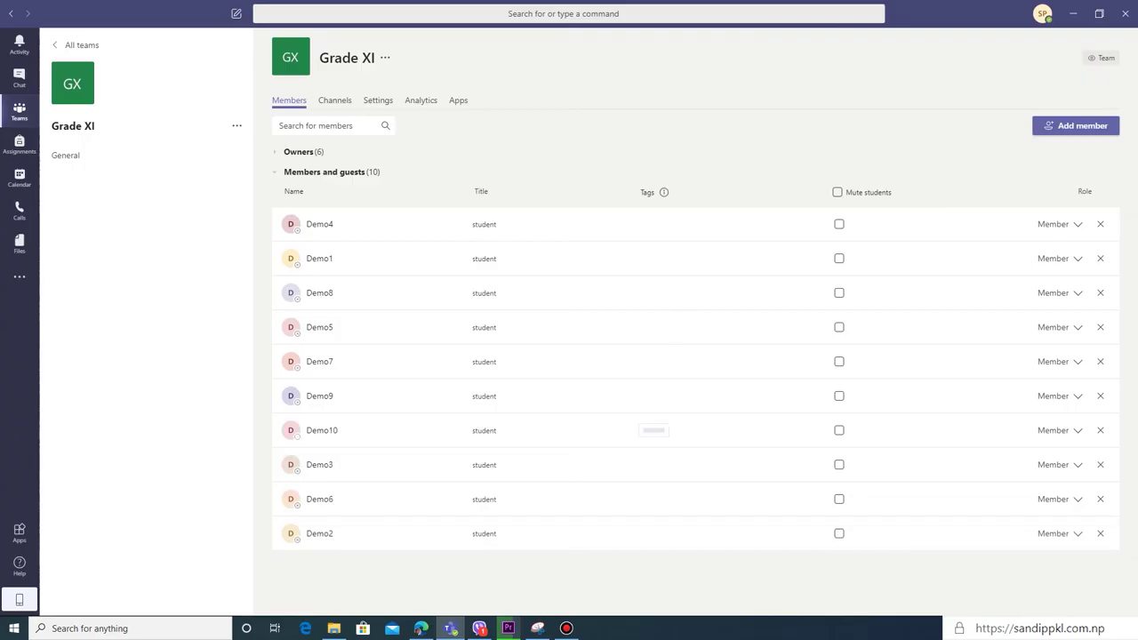